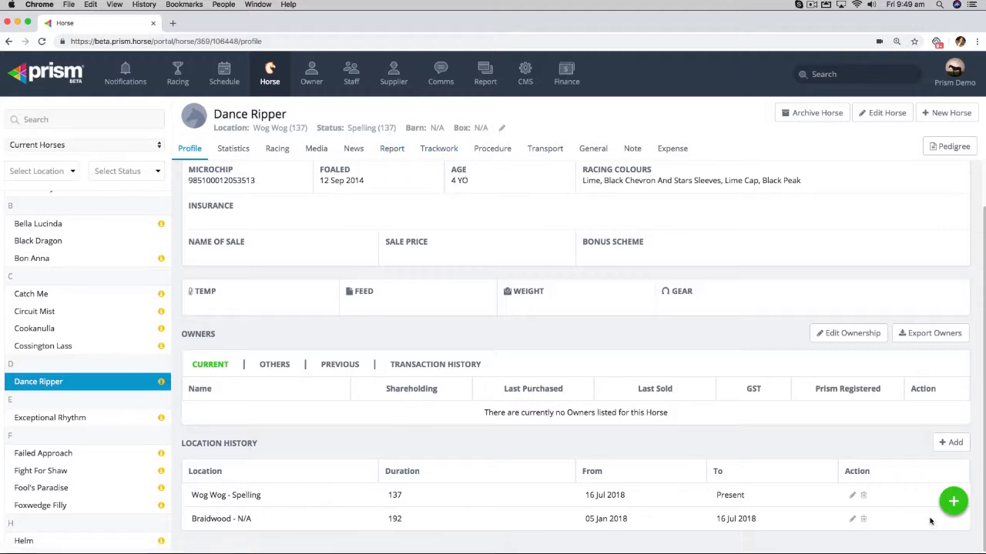
Step: Start a new transport schedule for the horse Dance Ripper with the due date 09:10 06 Nov 18
{"action": "left_click", "coordinate": [953, 501]}
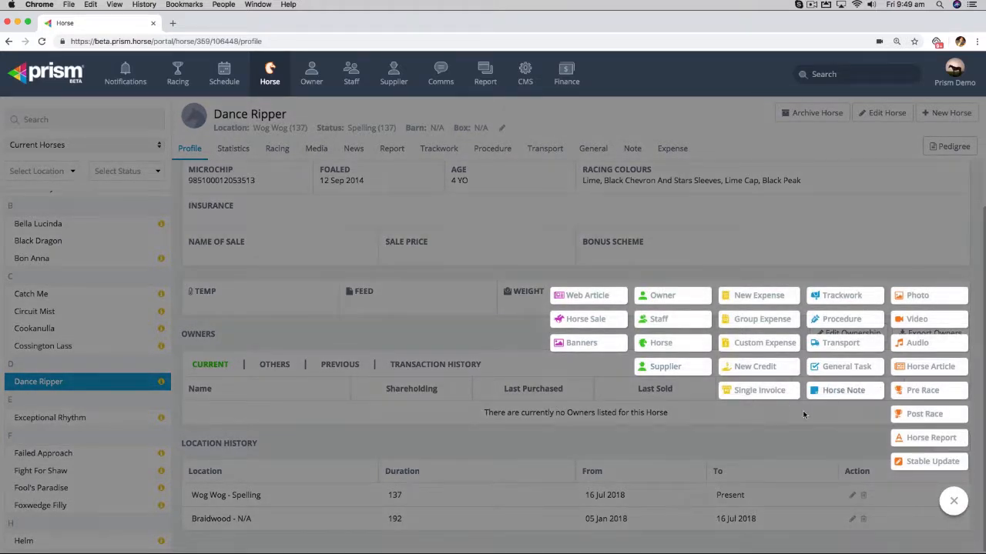
{"action": "left_click", "coordinate": [839, 347]}
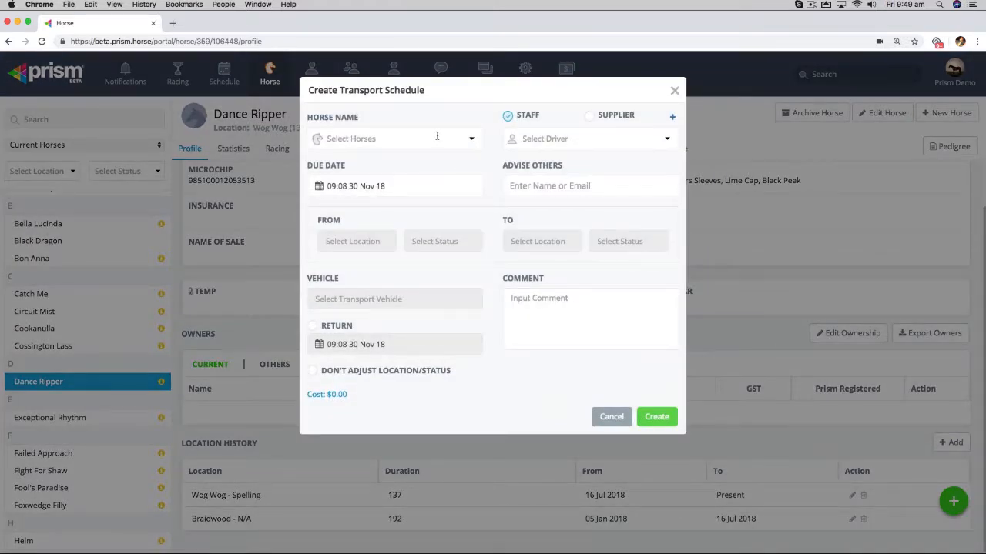
{"action": "left_click", "coordinate": [431, 137]}
{"action": "type", "text": "dan"}
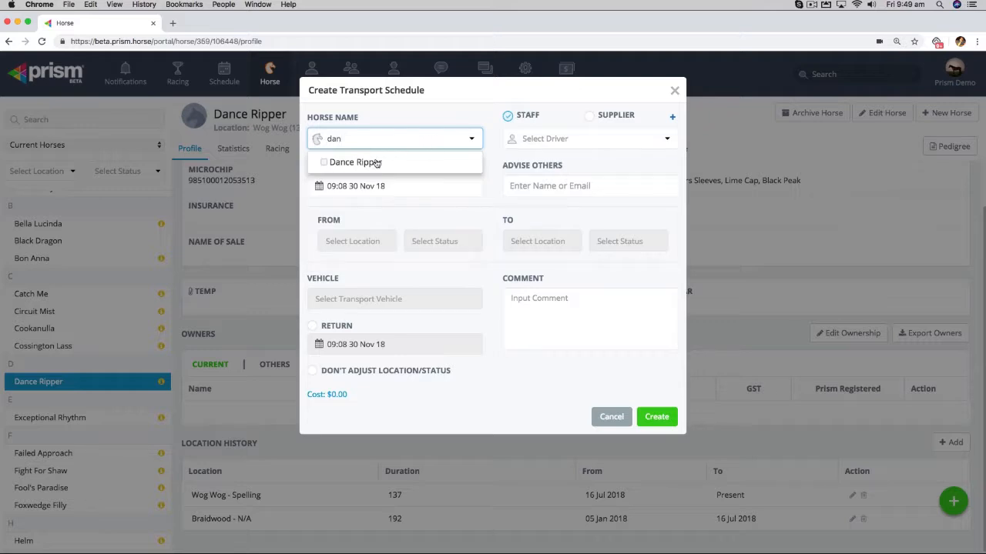
{"action": "left_click", "coordinate": [377, 163]}
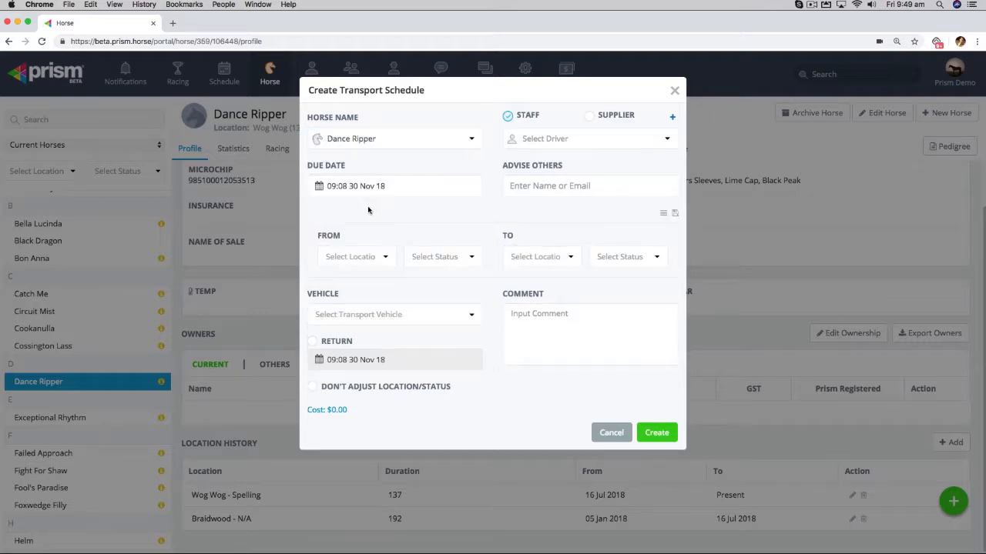
{"action": "left_click", "coordinate": [320, 189]}
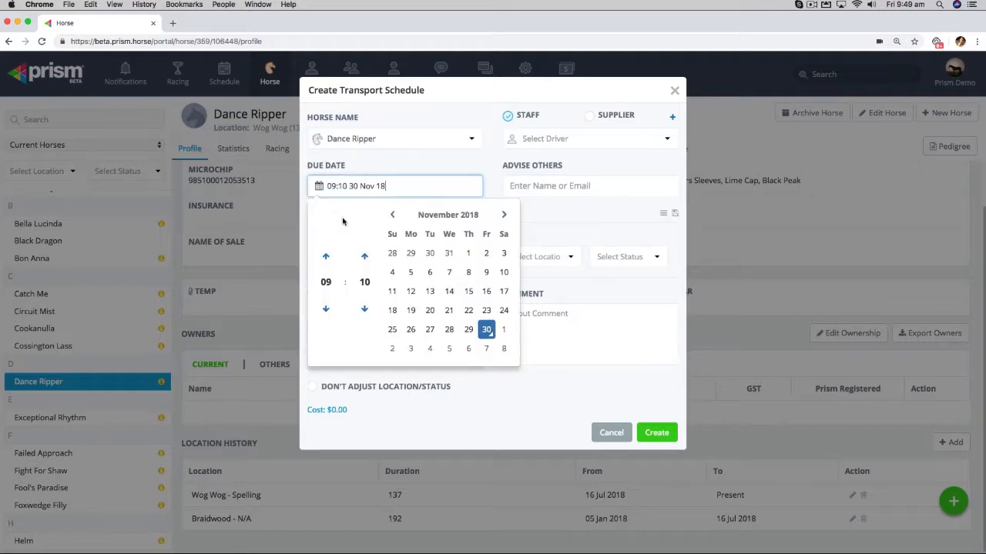
{"action": "left_click", "coordinate": [432, 273]}
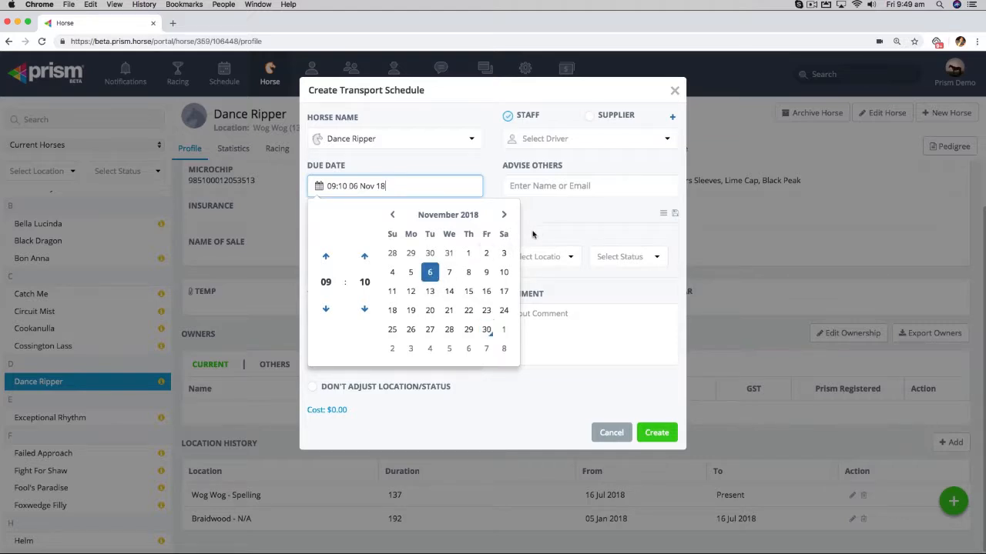
{"action": "left_click", "coordinate": [539, 229]}
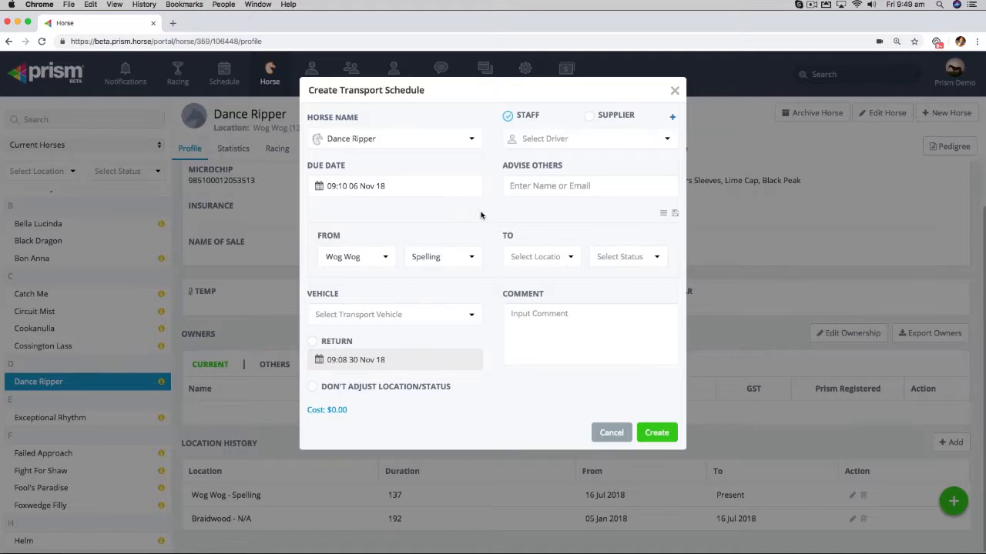
Step: Apply the existing Wog Wog - Braidwood preset supplied by Country Transport and set the destination status to Full-Training
{"action": "left_click", "coordinate": [663, 216]}
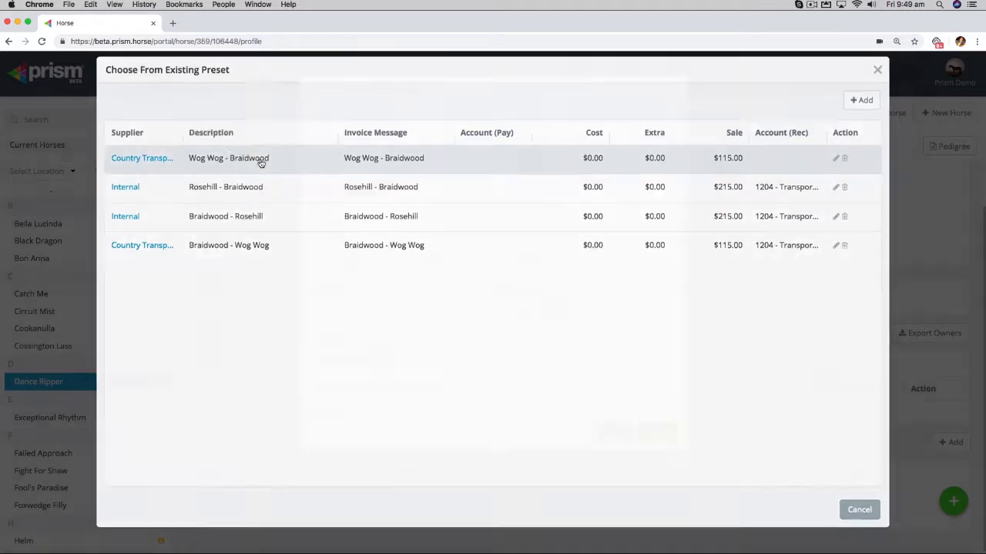
{"action": "left_click", "coordinate": [261, 162]}
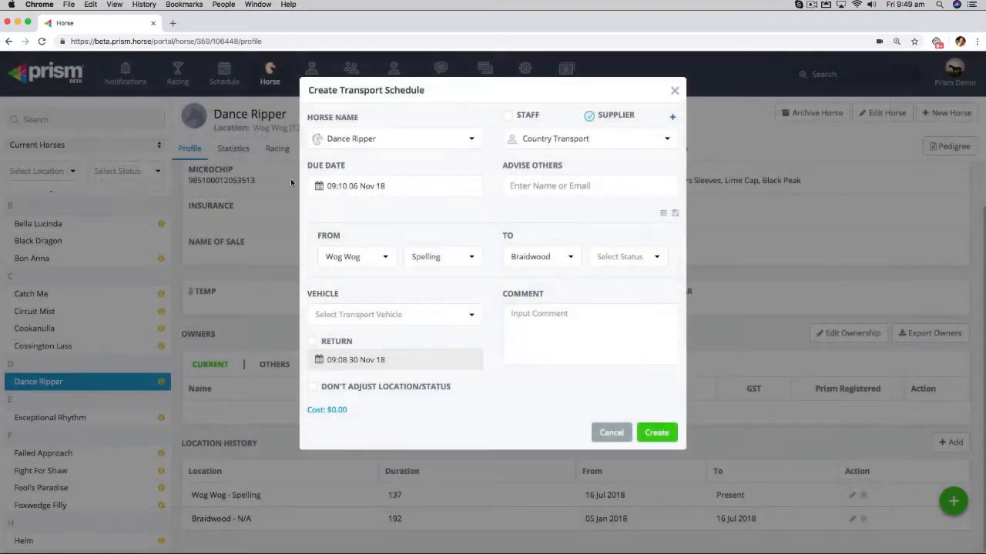
{"action": "left_click", "coordinate": [659, 258]}
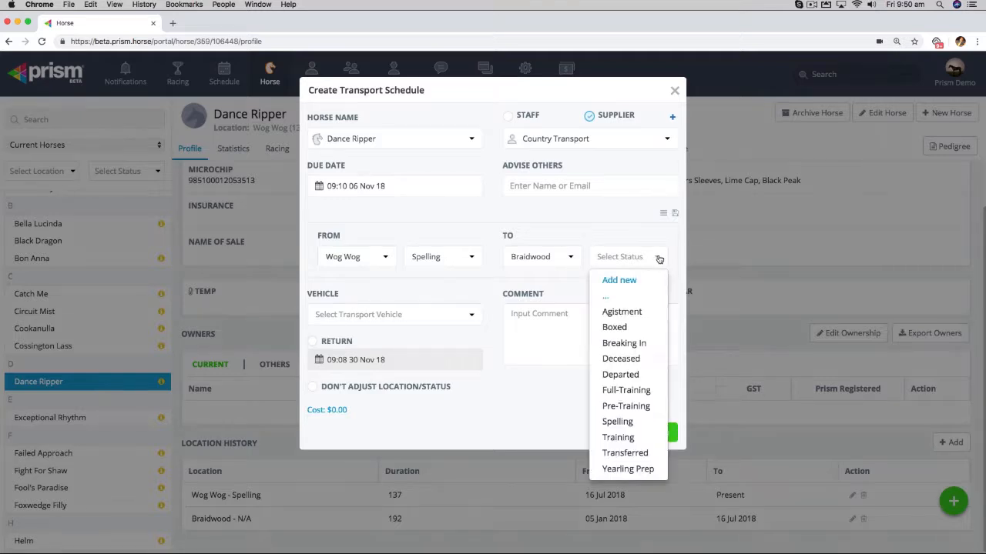
{"action": "left_click", "coordinate": [626, 390]}
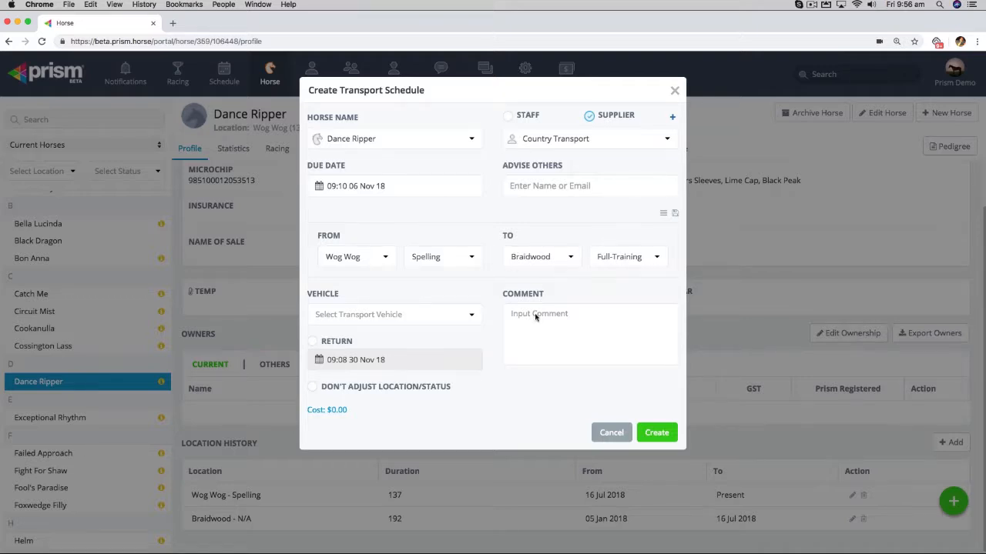
Step: Create the transport task and mark it completed on its due date, accepting the location and status change
{"action": "left_click", "coordinate": [313, 387]}
{"action": "left_click", "coordinate": [312, 386]}
{"action": "left_click", "coordinate": [651, 433]}
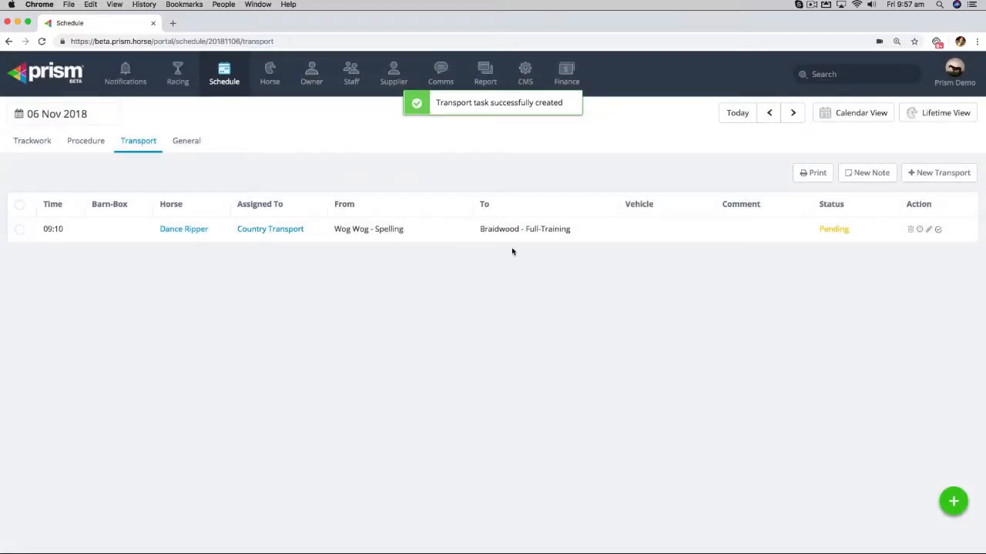
{"action": "left_click", "coordinate": [937, 230]}
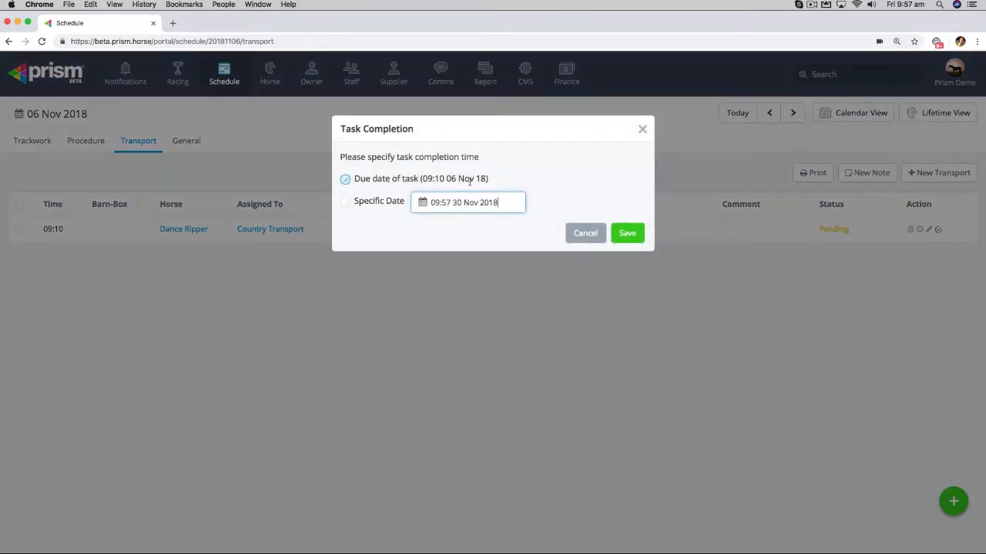
{"action": "left_click", "coordinate": [637, 241]}
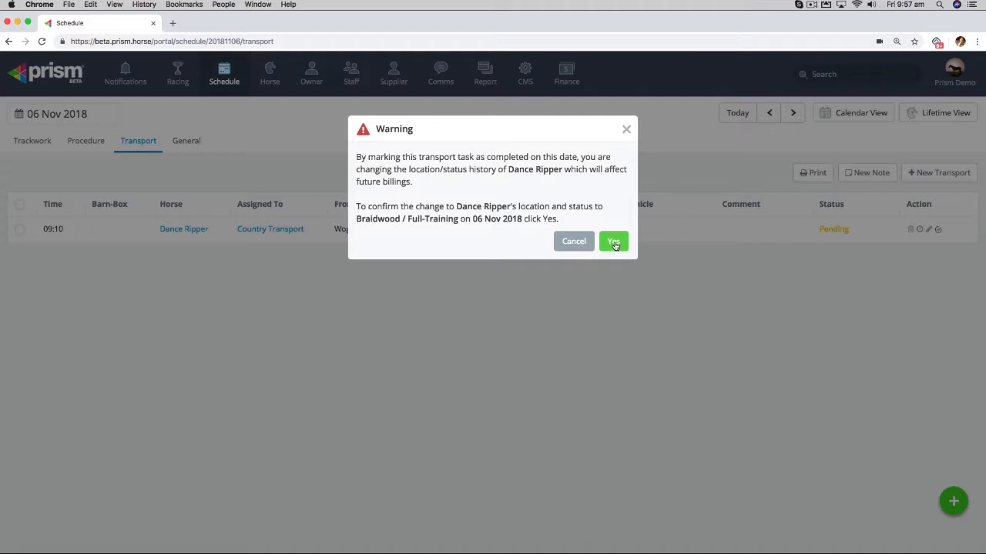
{"action": "left_click", "coordinate": [613, 241]}
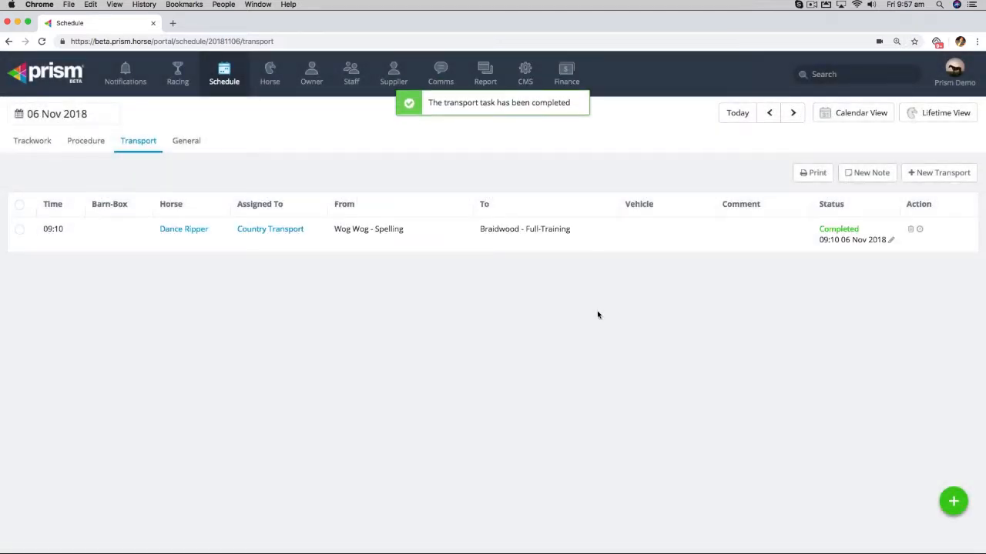
Step: Filter the finance transactions to those charged to the horse Dance Ripper
{"action": "left_click", "coordinate": [567, 73]}
{"action": "left_click", "coordinate": [102, 116]}
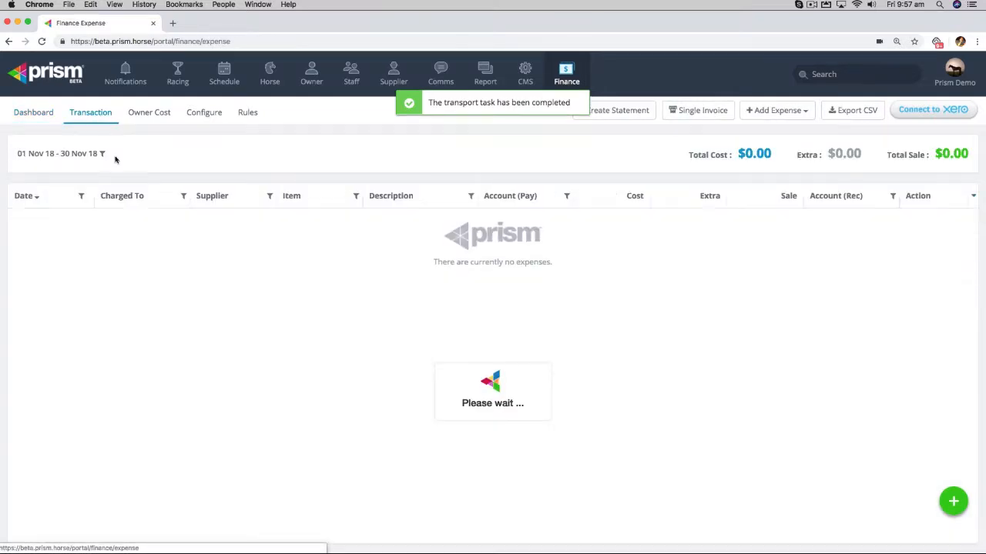
{"action": "left_click", "coordinate": [184, 197]}
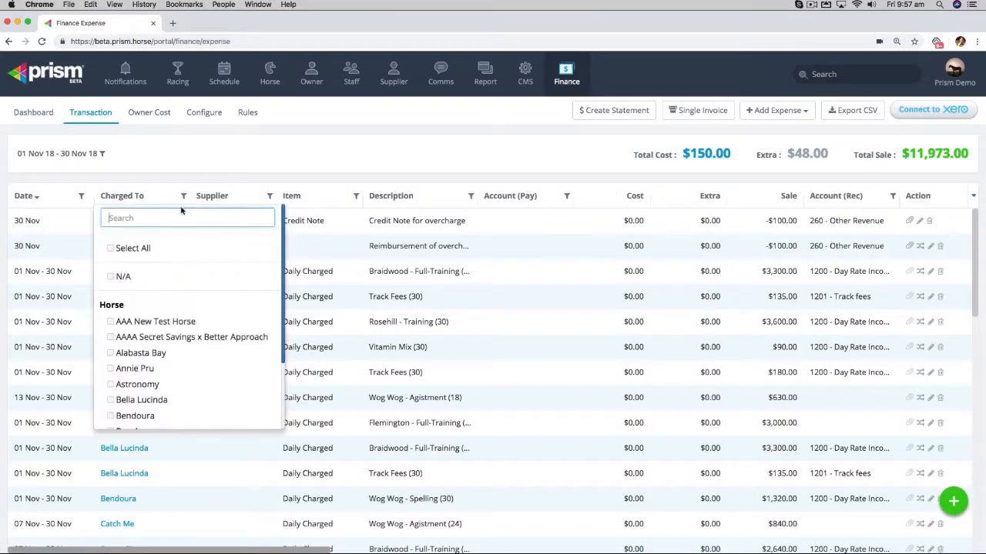
{"action": "scroll", "coordinate": [136, 381], "scroll_direction": "down", "scroll_amount": 1}
{"action": "scroll", "coordinate": [136, 375], "scroll_direction": "down", "scroll_amount": 3}
{"action": "left_click", "coordinate": [128, 401]}
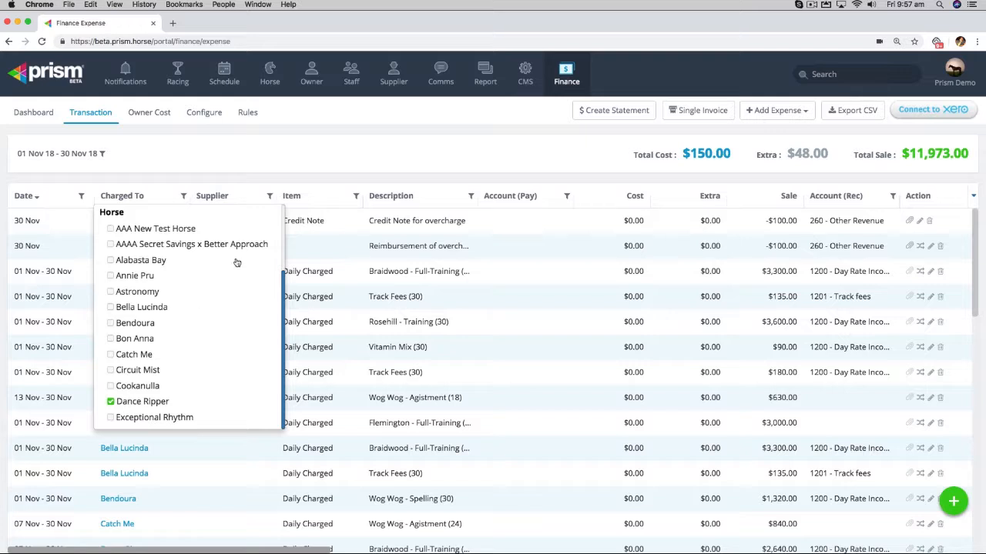
{"action": "left_click", "coordinate": [301, 148]}
{"action": "left_click", "coordinate": [101, 154]}
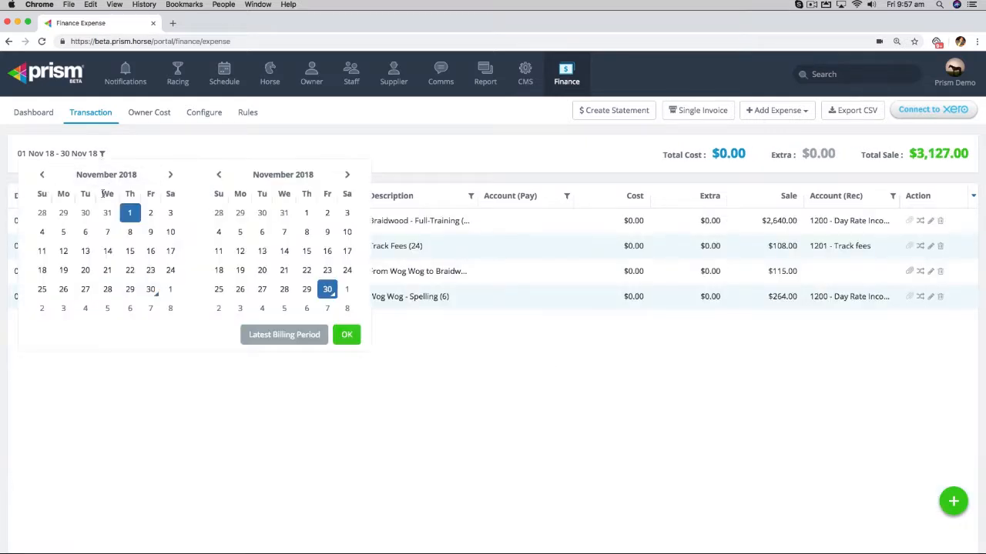
{"action": "left_click", "coordinate": [45, 177]}
{"action": "left_click", "coordinate": [112, 157]}
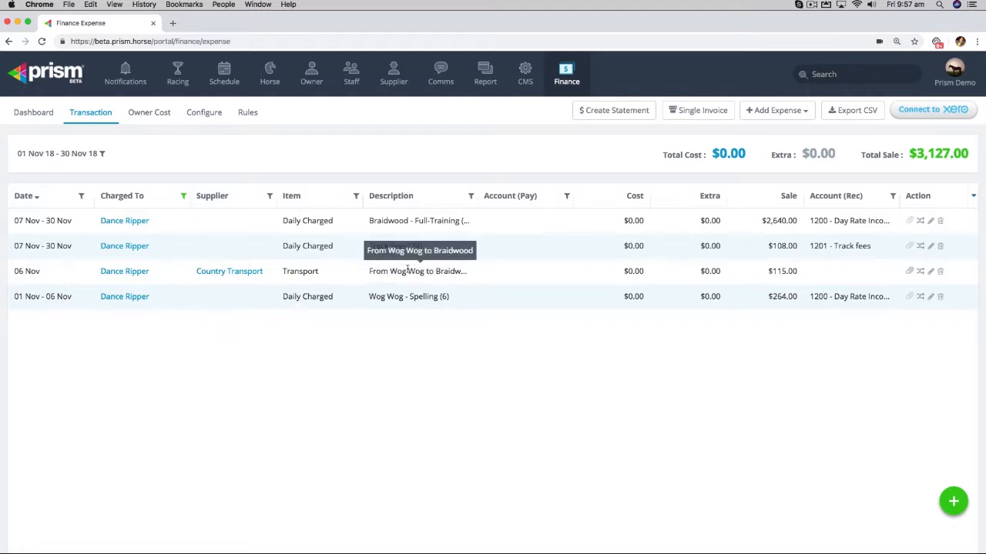
Step: Review the details of Dance Ripper's 06 Nov transport expense and close it without saving changes
{"action": "left_click", "coordinate": [779, 272]}
{"action": "left_click", "coordinate": [682, 431]}
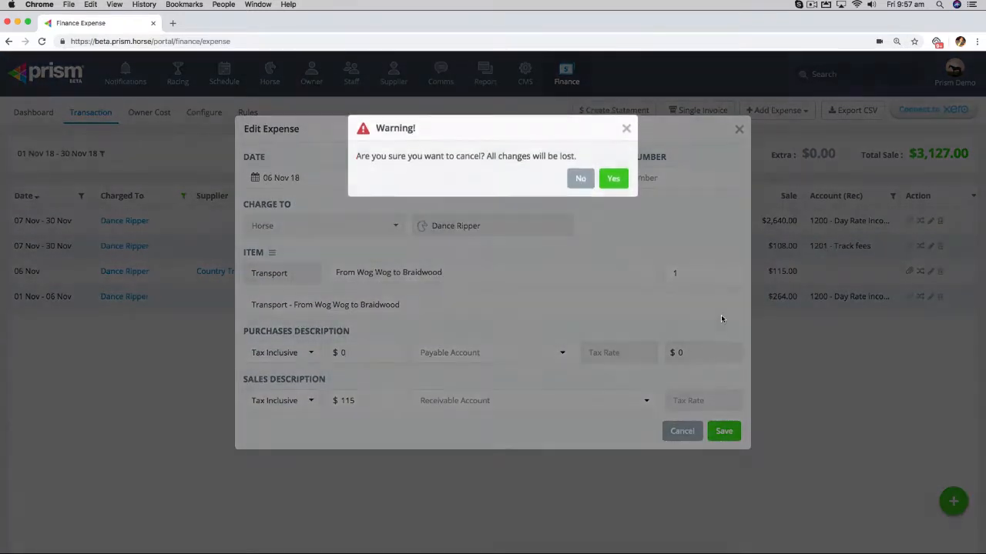
{"action": "left_click", "coordinate": [610, 179]}
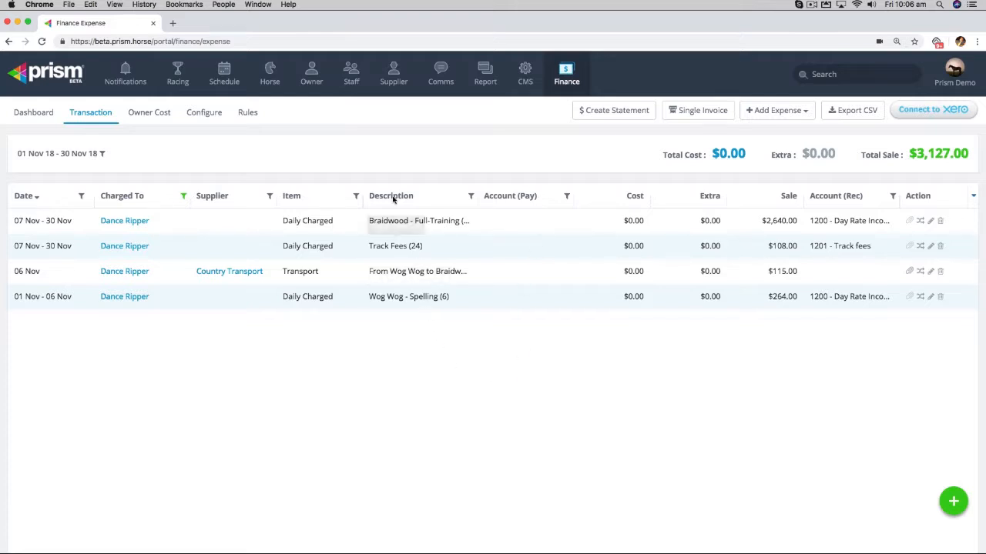
Step: Open the profile of the horse Exceptional Rhythm at its location history
{"action": "left_click", "coordinate": [271, 74]}
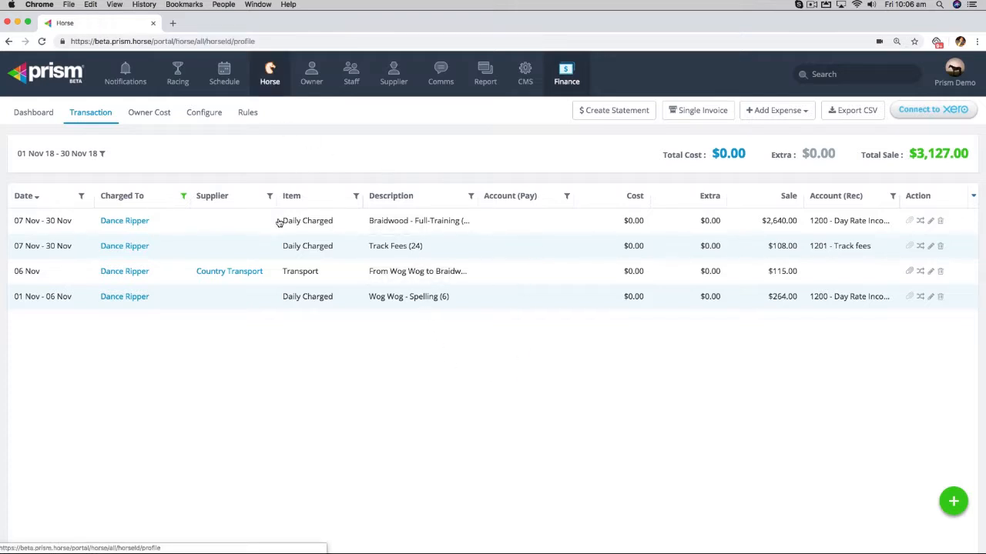
{"action": "left_click", "coordinate": [89, 423]}
{"action": "left_click", "coordinate": [77, 547]}
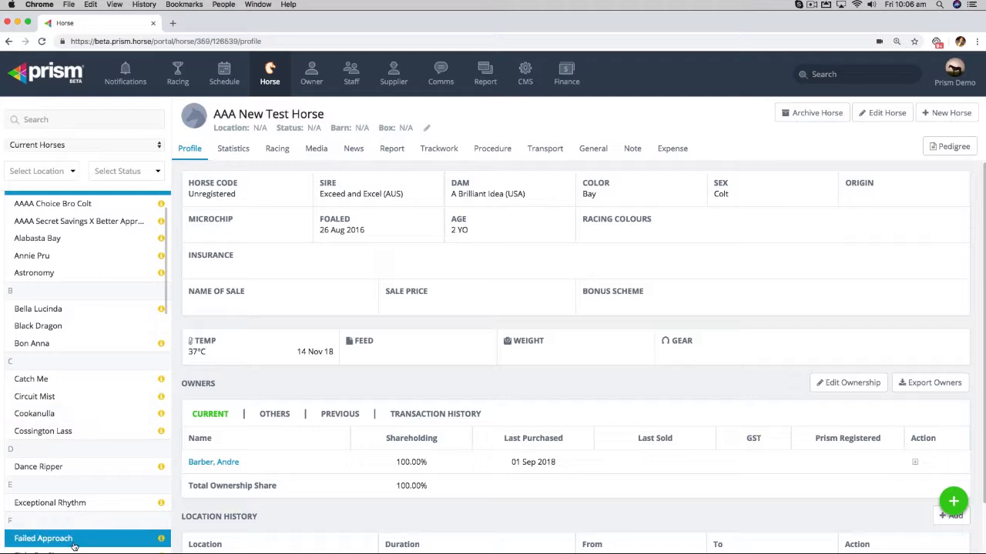
{"action": "scroll", "coordinate": [237, 450], "scroll_direction": "down", "scroll_amount": 2}
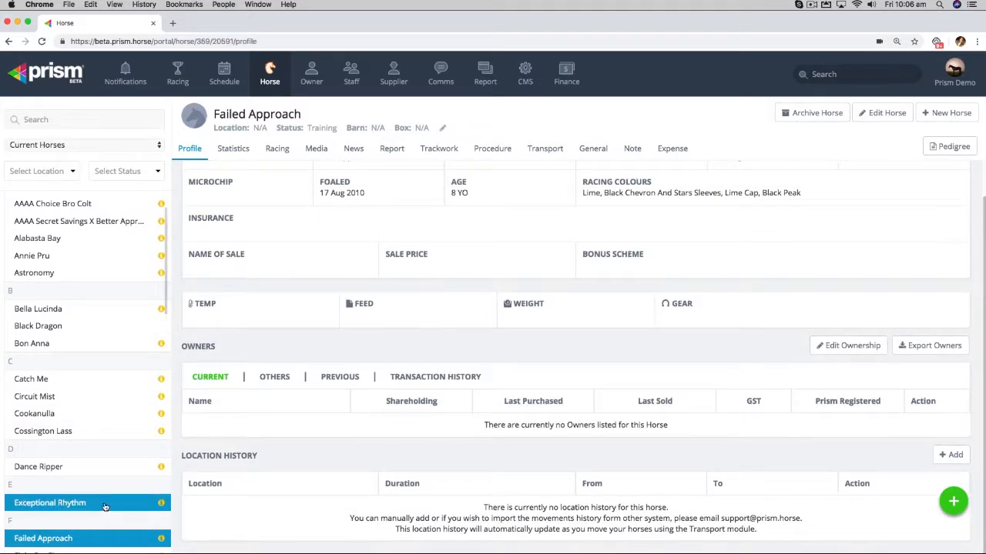
{"action": "left_click", "coordinate": [104, 507]}
{"action": "scroll", "coordinate": [289, 442], "scroll_direction": "down", "scroll_amount": 1}
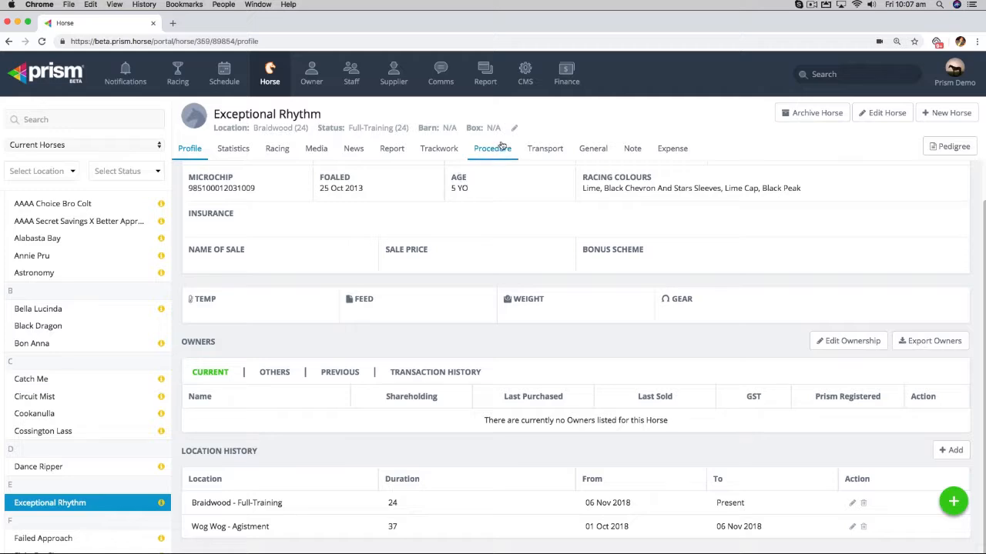
Step: Add a location history entry for Exceptional Rhythm from the Wog Wog / Agistment preset, starting 27 Nov 2018, and accept the confirmations
{"action": "left_click", "coordinate": [953, 450]}
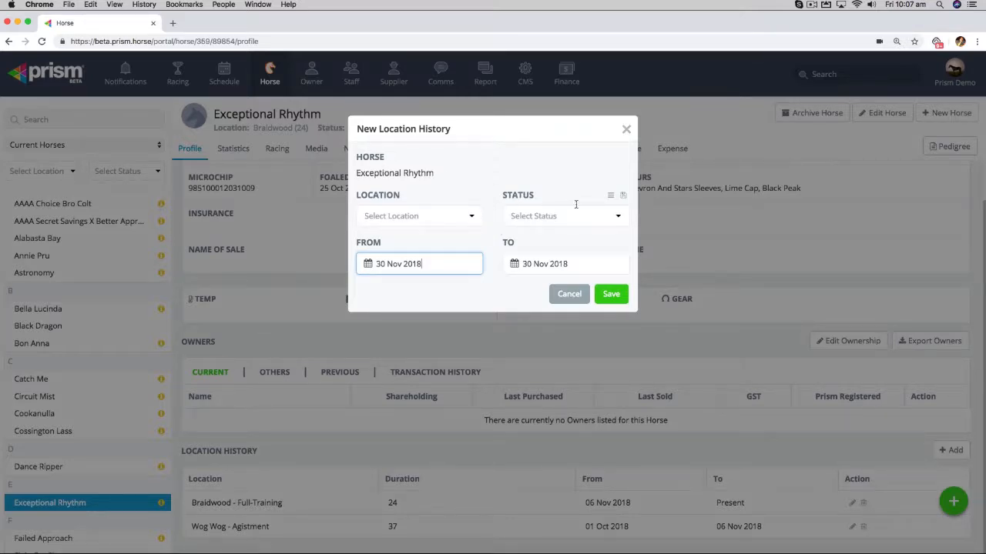
{"action": "left_click", "coordinate": [610, 196]}
{"action": "left_click", "coordinate": [508, 289]}
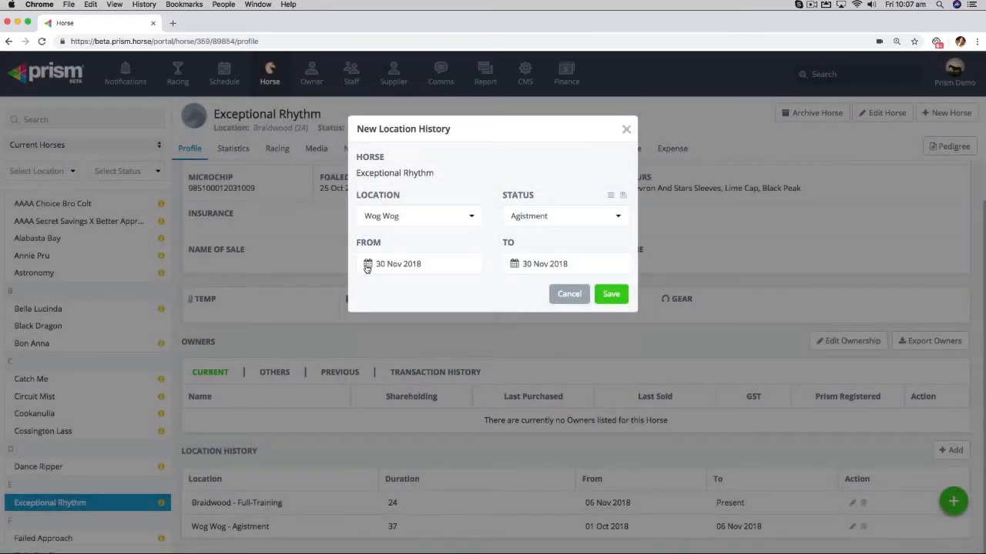
{"action": "left_click", "coordinate": [368, 269]}
{"action": "left_click", "coordinate": [429, 409]}
{"action": "left_click", "coordinate": [608, 297]}
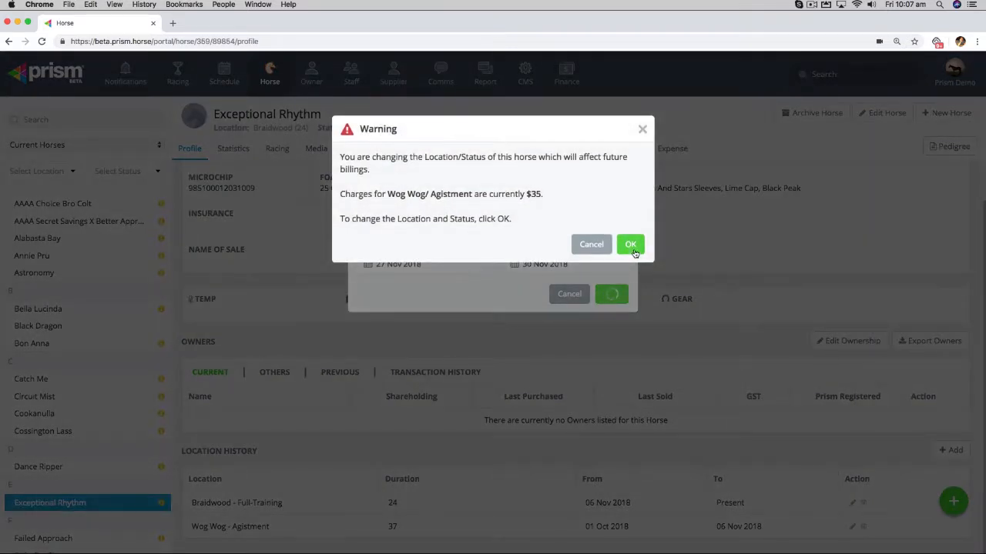
{"action": "left_click", "coordinate": [633, 248]}
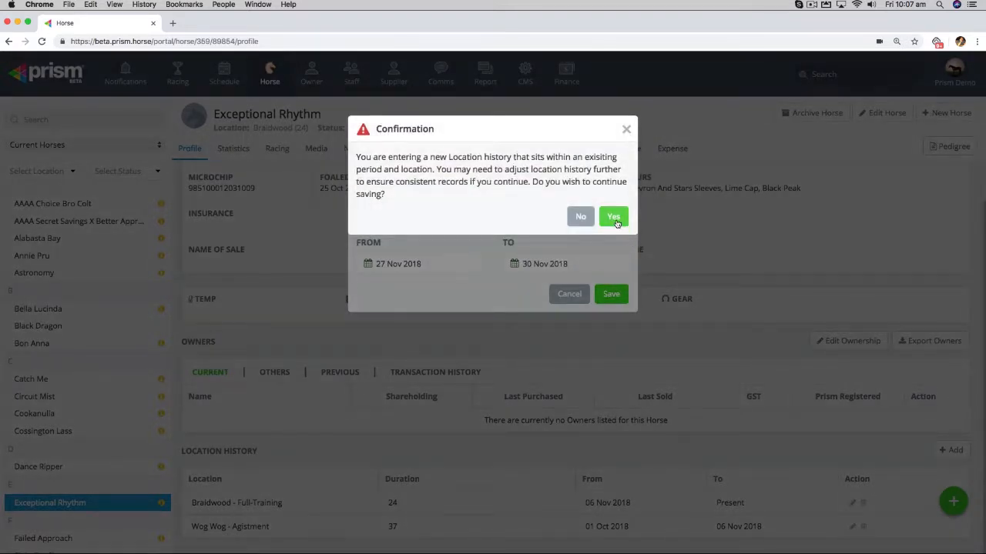
{"action": "left_click", "coordinate": [613, 218]}
{"action": "scroll", "coordinate": [625, 442], "scroll_direction": "down", "scroll_amount": 1}
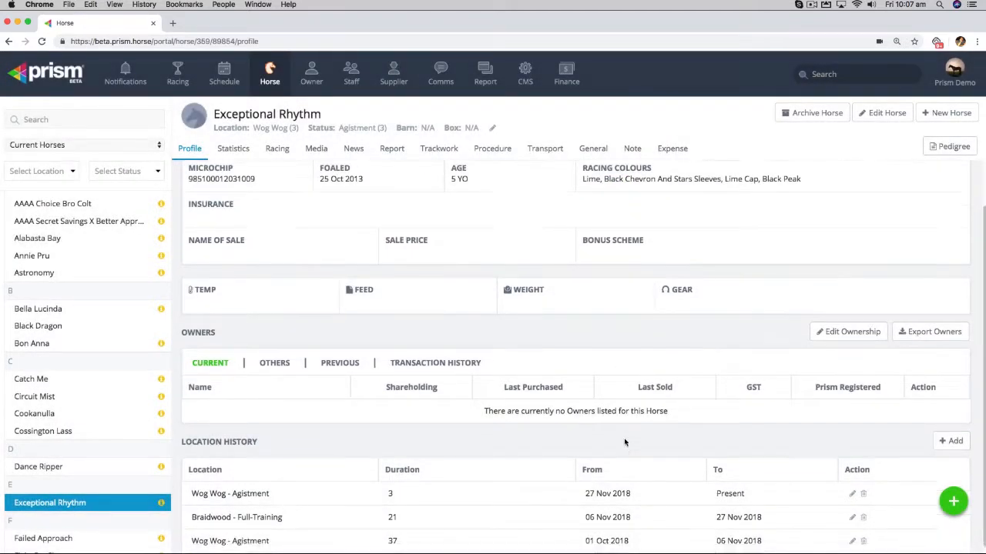
{"action": "scroll", "coordinate": [625, 443], "scroll_direction": "down", "scroll_amount": 1}
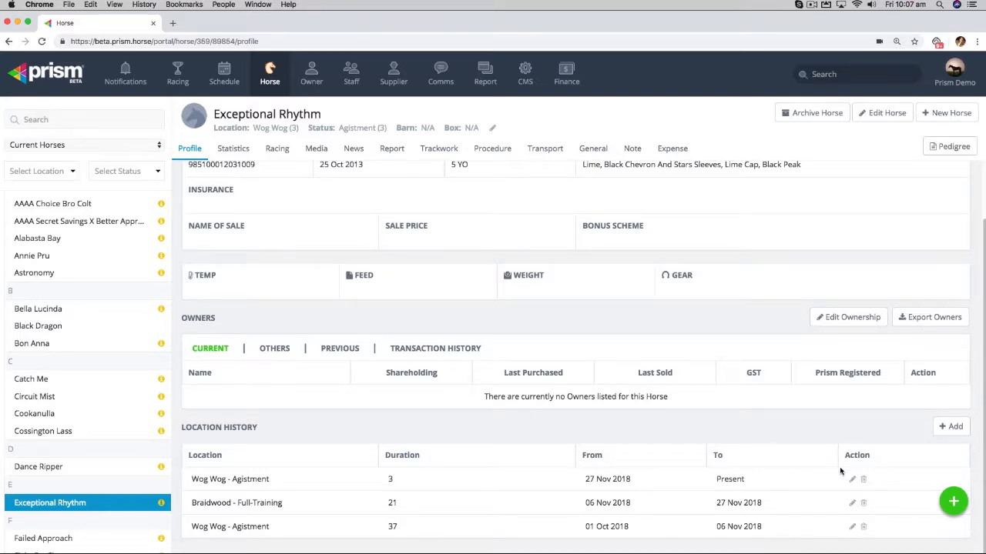
Step: Start a new group expense and set its supplier to Country Transport
{"action": "left_click", "coordinate": [953, 502]}
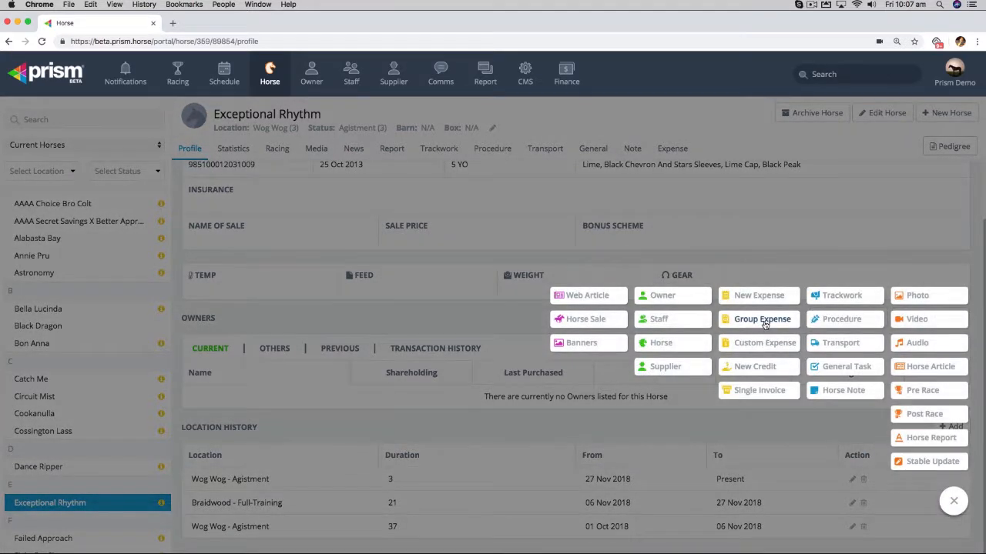
{"action": "left_click", "coordinate": [763, 321]}
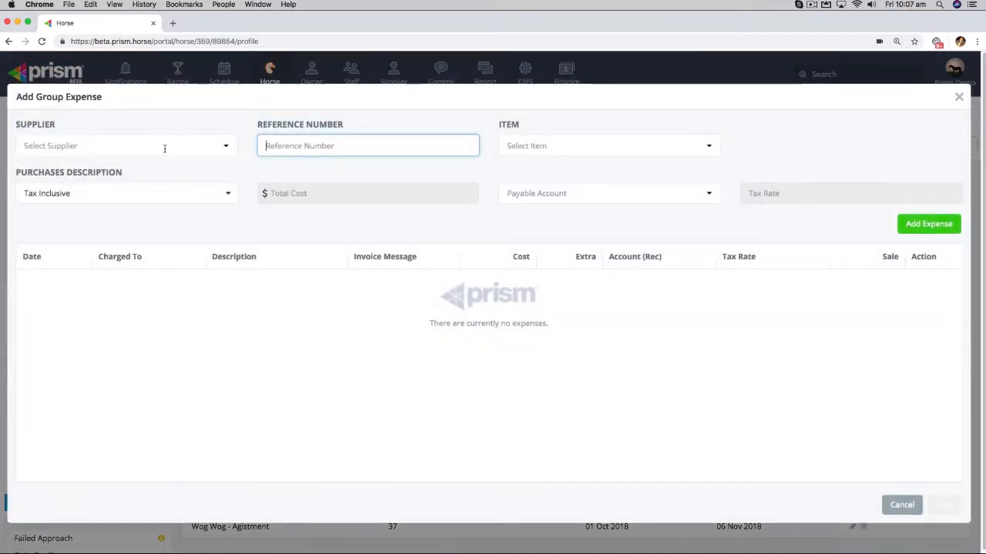
{"action": "left_click", "coordinate": [164, 148]}
{"action": "left_click", "coordinate": [70, 229]}
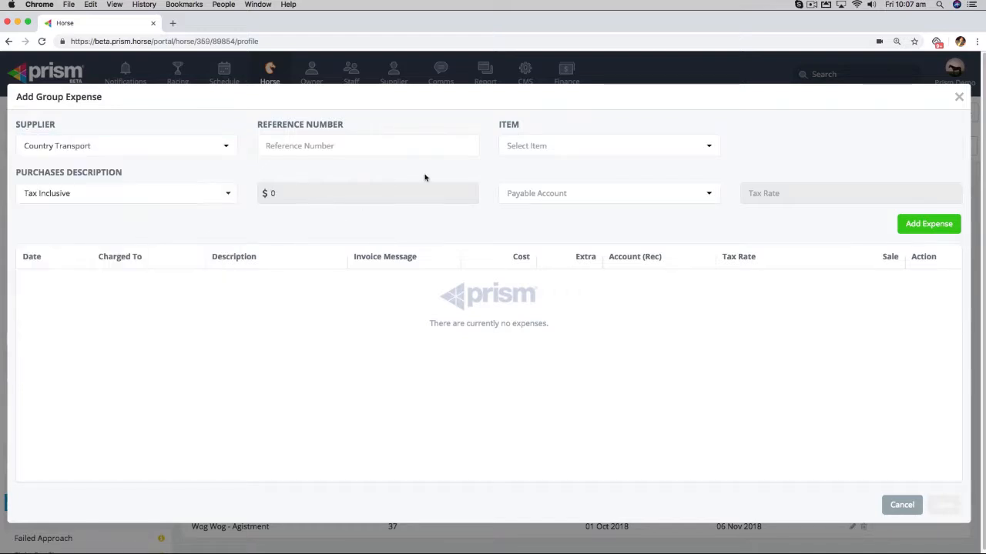
Step: Set the group expense's reference number to INv321 and its item type to Transport
{"action": "left_click", "coordinate": [436, 147]}
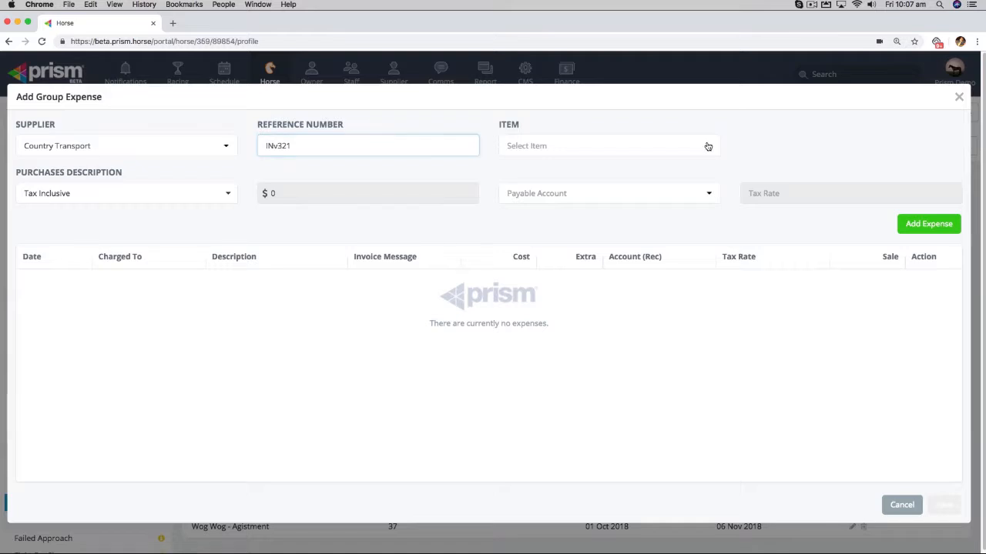
{"action": "left_click", "coordinate": [706, 147]}
{"action": "left_click", "coordinate": [575, 214]}
{"action": "left_click", "coordinate": [612, 146]}
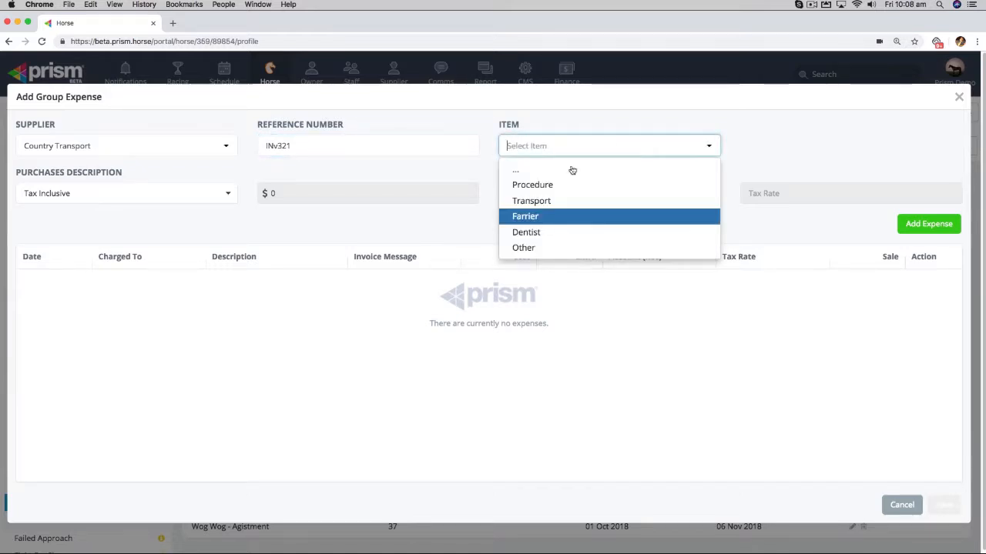
{"action": "left_click", "coordinate": [545, 200]}
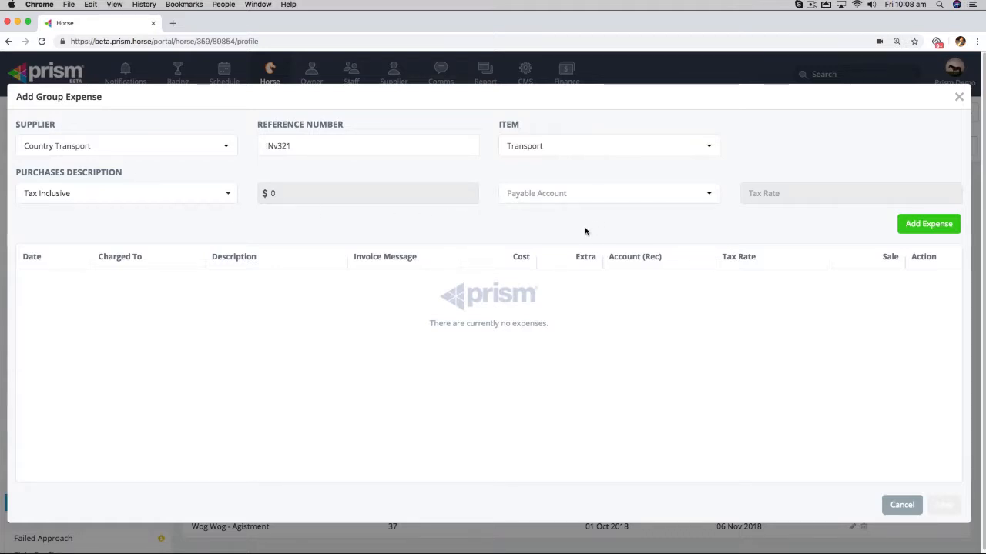
Step: Add an expense item for Exceptional Rhythm from the Braidwood - Wog Wog preset, dated 27 Nov 18, and save it
{"action": "left_click", "coordinate": [915, 229]}
{"action": "left_click", "coordinate": [453, 178]}
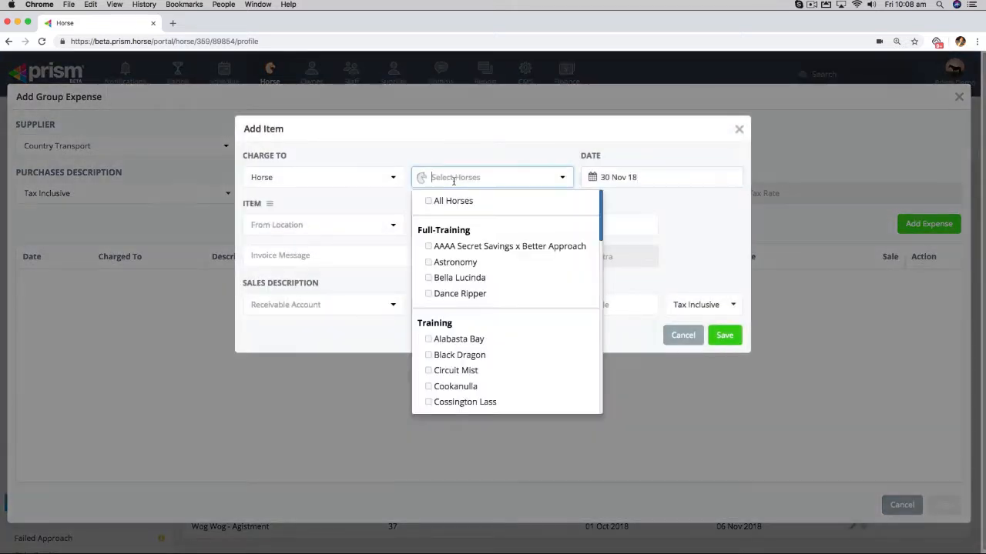
{"action": "type", "text": "exc"}
{"action": "left_click", "coordinate": [467, 201]}
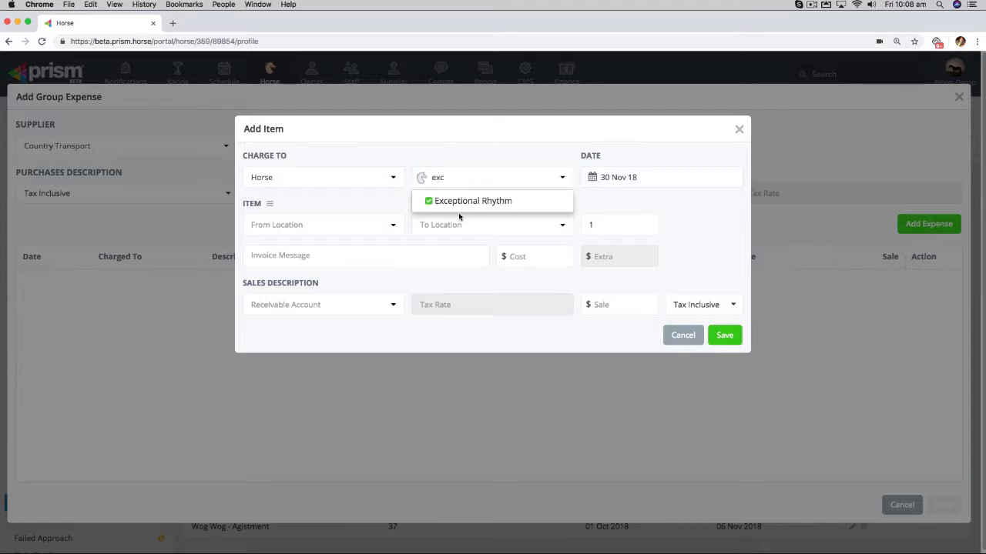
{"action": "left_click", "coordinate": [269, 204]}
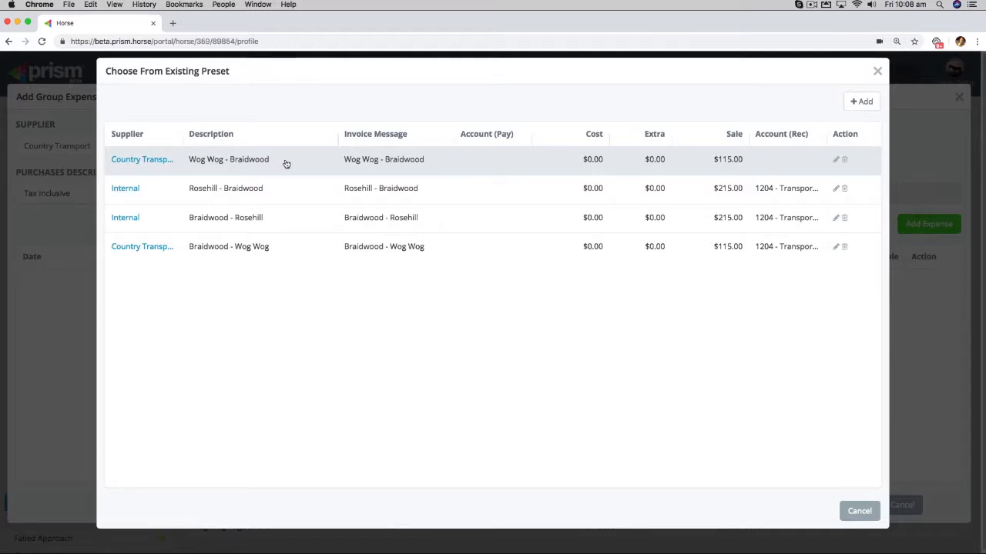
{"action": "left_click", "coordinate": [298, 246]}
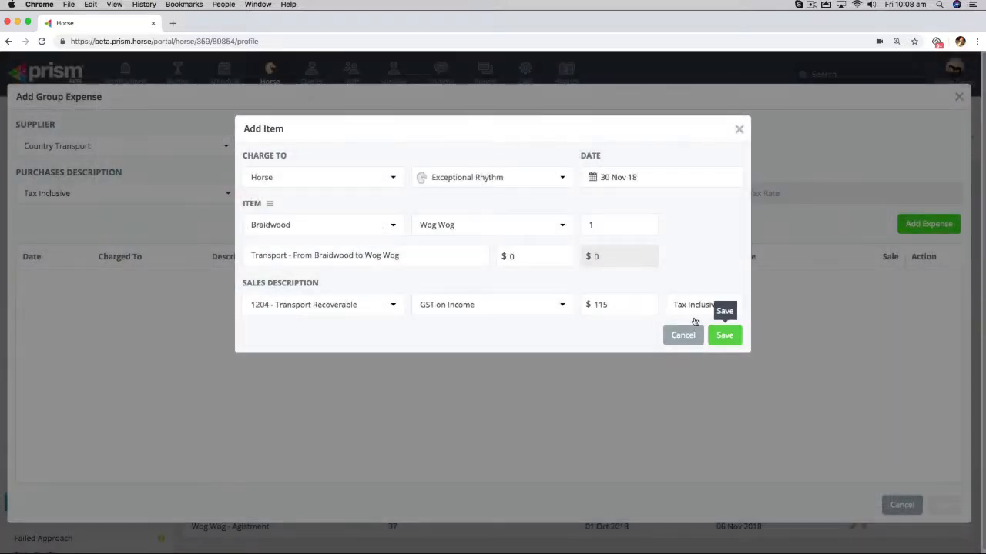
{"action": "left_click", "coordinate": [592, 178]}
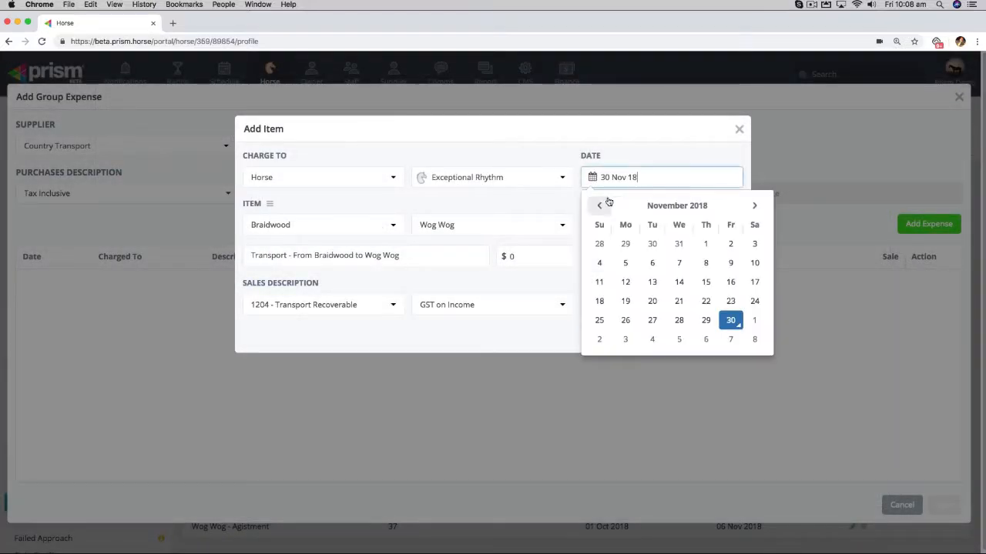
{"action": "left_click", "coordinate": [652, 320]}
{"action": "left_click", "coordinate": [727, 335]}
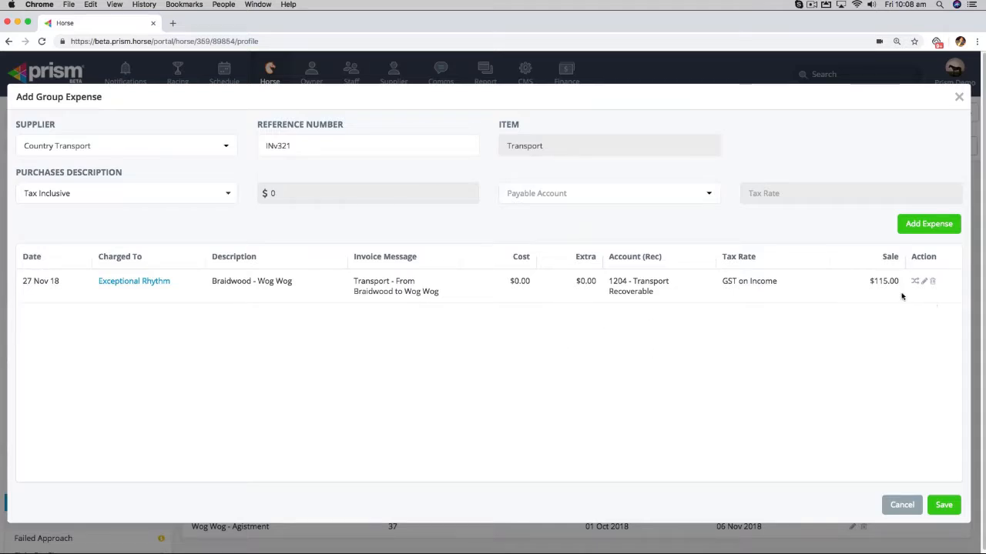
Step: Start another expense item charged to Astronomy for transport from Flemington to Rosehill
{"action": "left_click", "coordinate": [921, 224]}
{"action": "left_click", "coordinate": [457, 184]}
{"action": "left_click", "coordinate": [453, 263]}
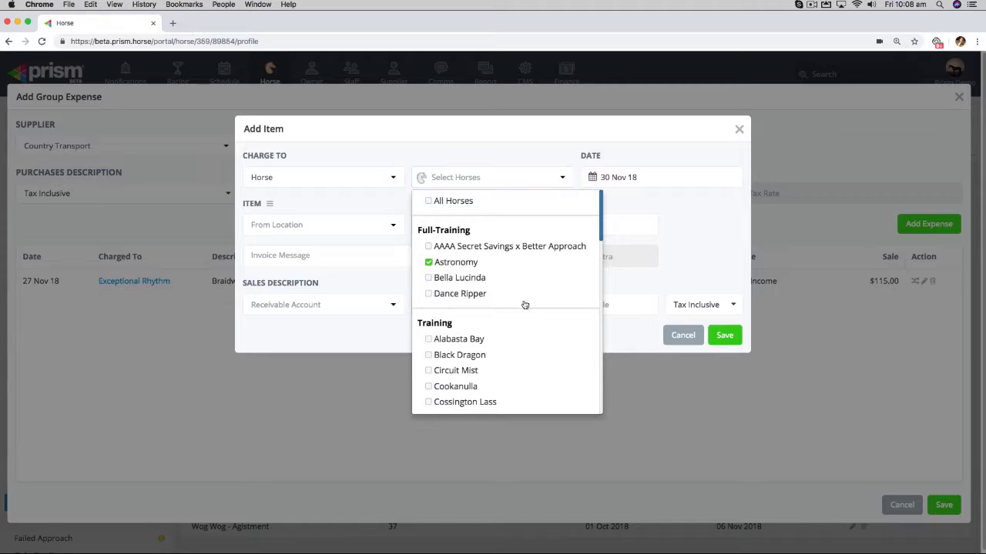
{"action": "left_click", "coordinate": [635, 332]}
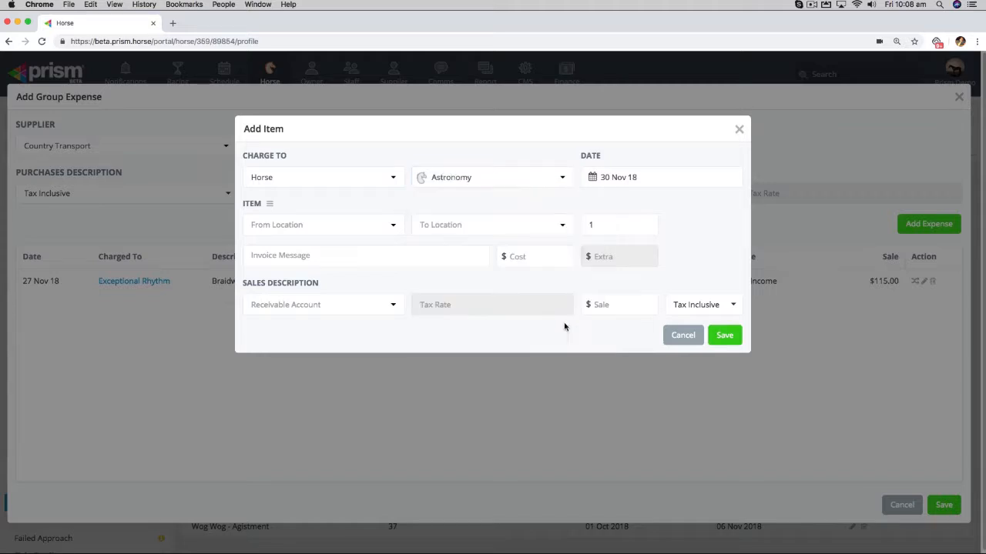
{"action": "left_click", "coordinate": [562, 224]}
{"action": "left_click", "coordinate": [481, 296]}
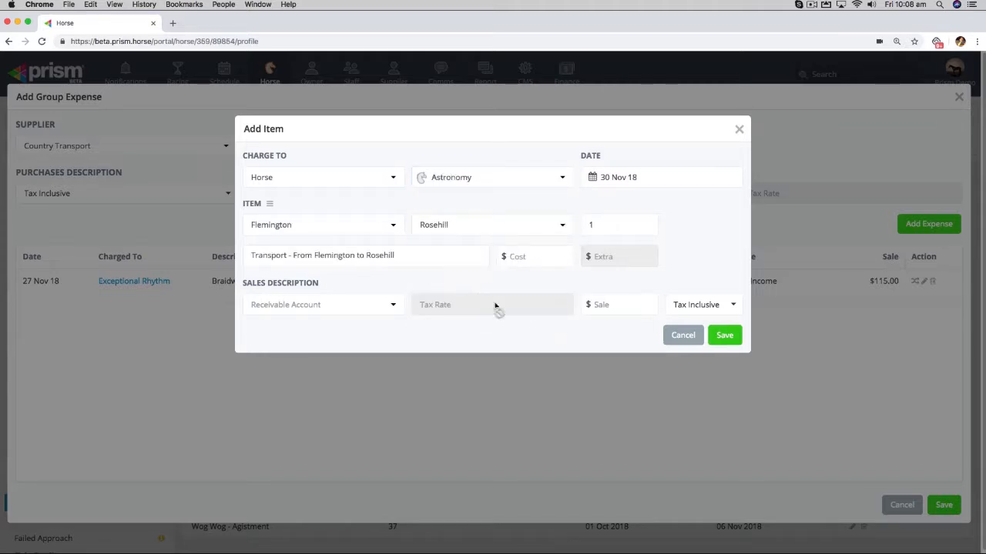
Step: Set the item's receivable account to 1204 - Transport Recoverable and its sale amount to $567, and save the item
{"action": "left_click", "coordinate": [395, 313]}
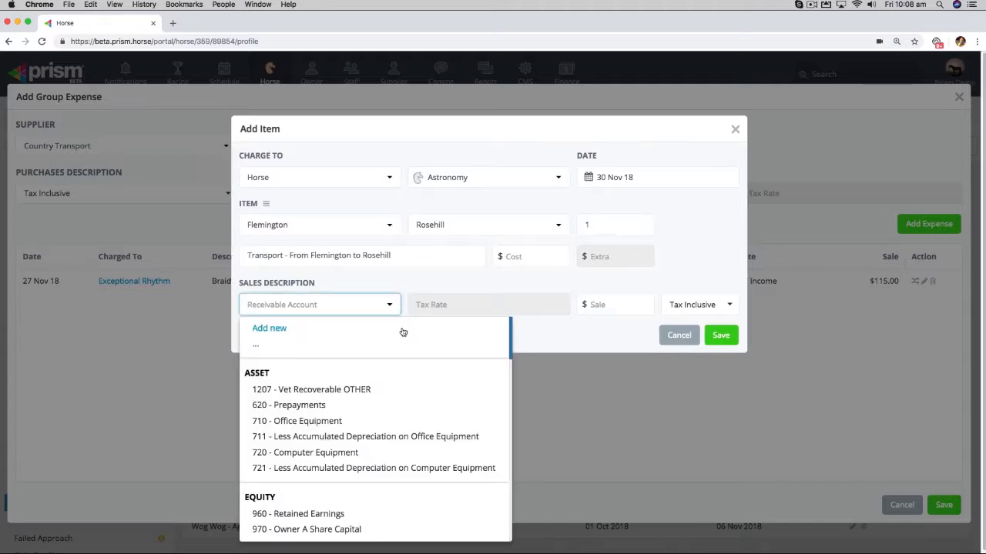
{"action": "scroll", "coordinate": [406, 402], "scroll_direction": "down", "scroll_amount": 2}
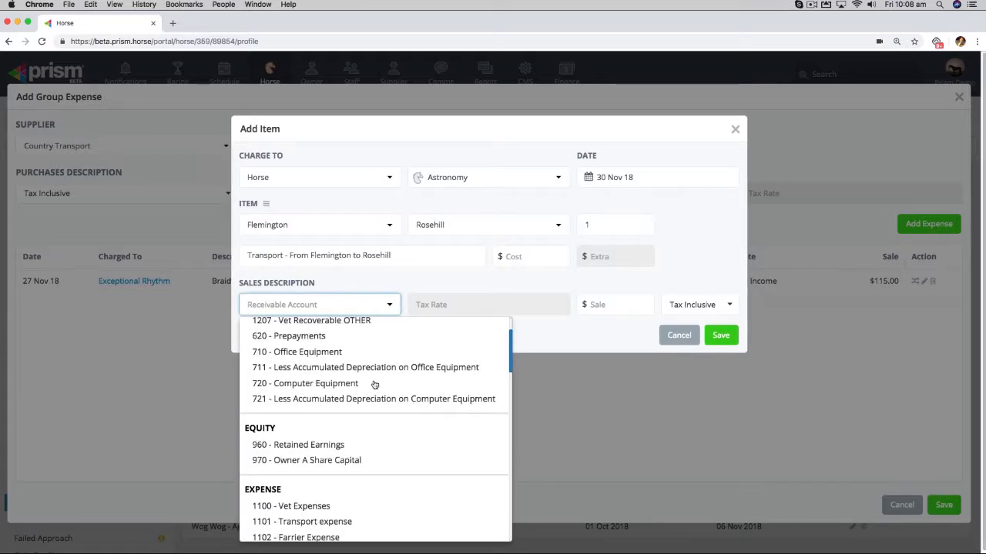
{"action": "type", "text": "tr"}
{"action": "left_click", "coordinate": [357, 438]}
{"action": "left_click", "coordinate": [624, 307]}
{"action": "type", "text": "567"}
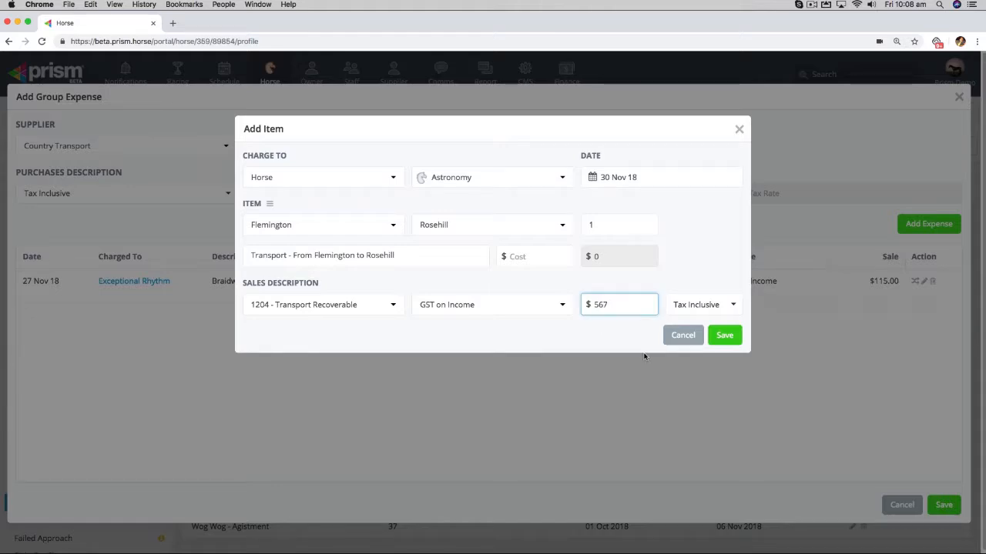
{"action": "left_click", "coordinate": [725, 335]}
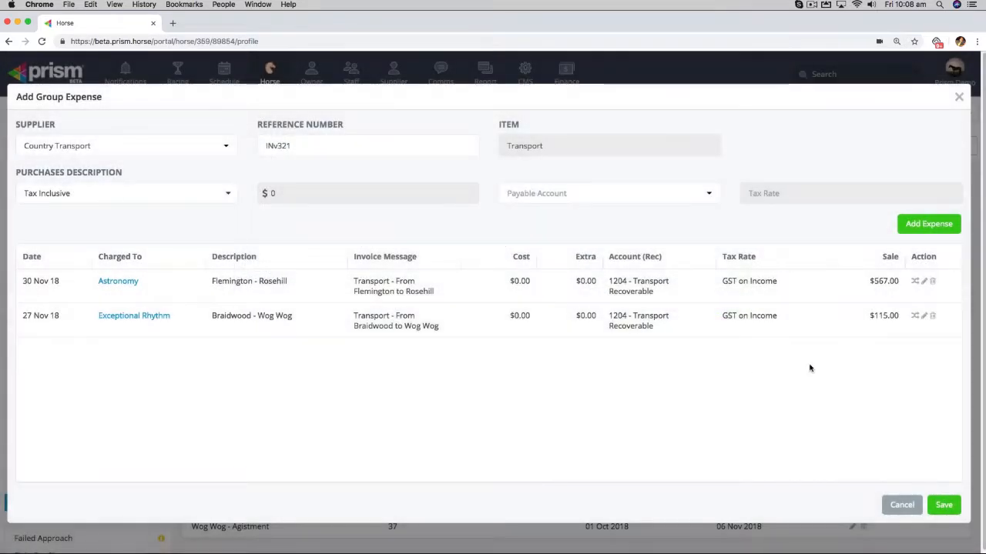
Step: Try the Rosehill - Braidwood preset in a further expense item, cancel that item, and delete Astronomy's expense
{"action": "left_click", "coordinate": [924, 230]}
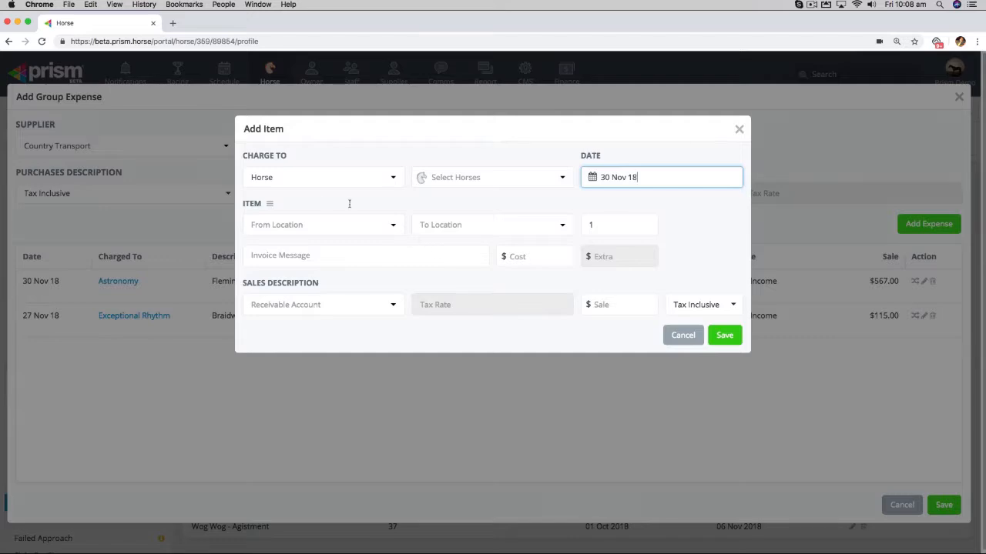
{"action": "left_click", "coordinate": [270, 203]}
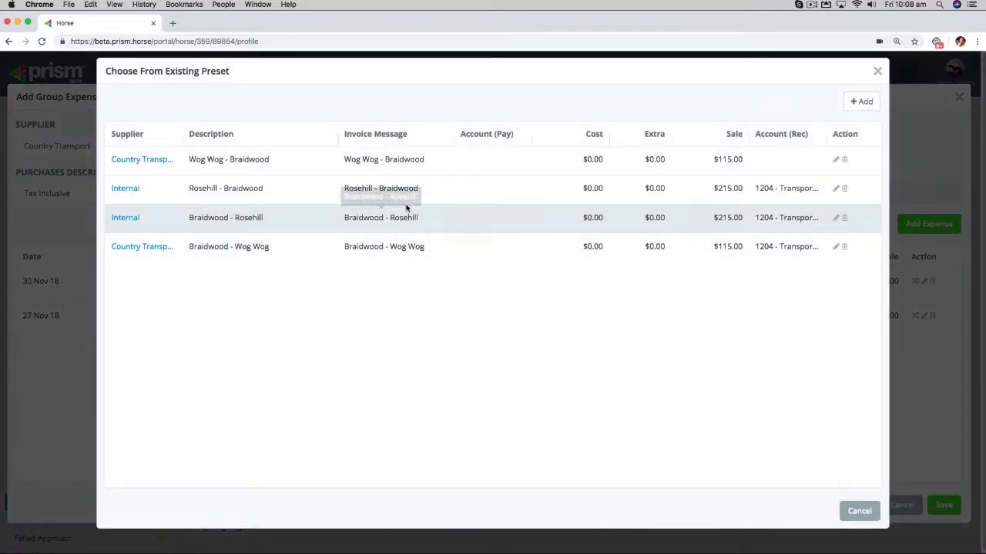
{"action": "left_click", "coordinate": [408, 198]}
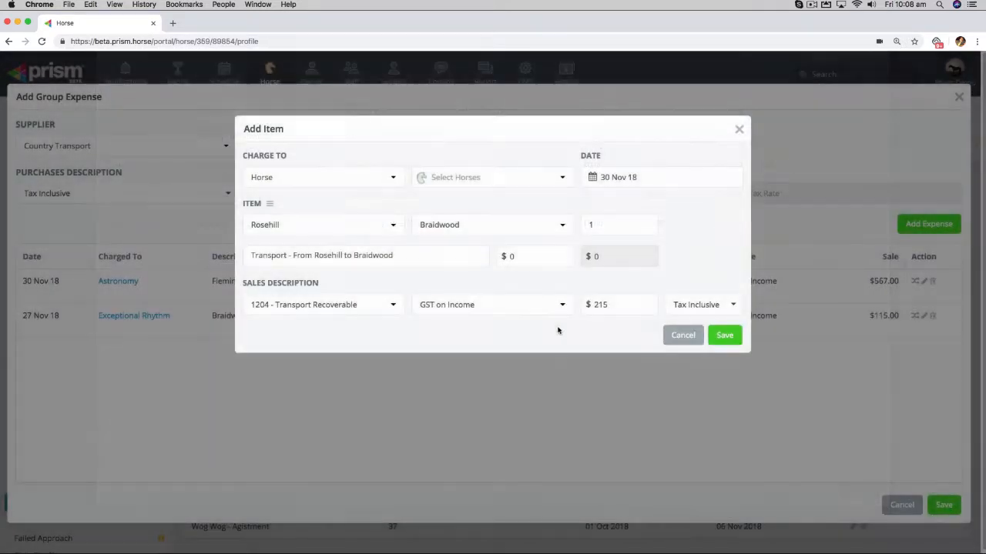
{"action": "left_click", "coordinate": [690, 336]}
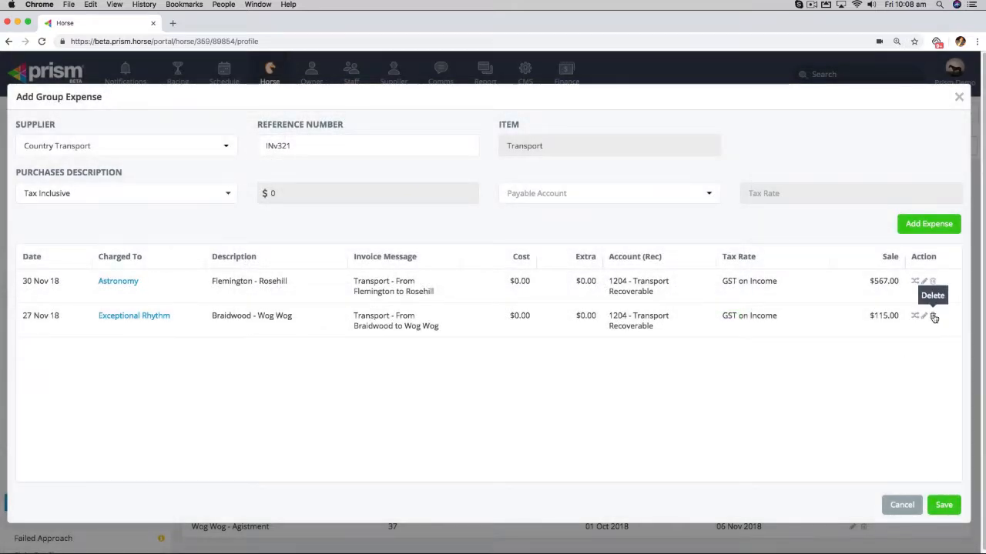
{"action": "left_click", "coordinate": [932, 281]}
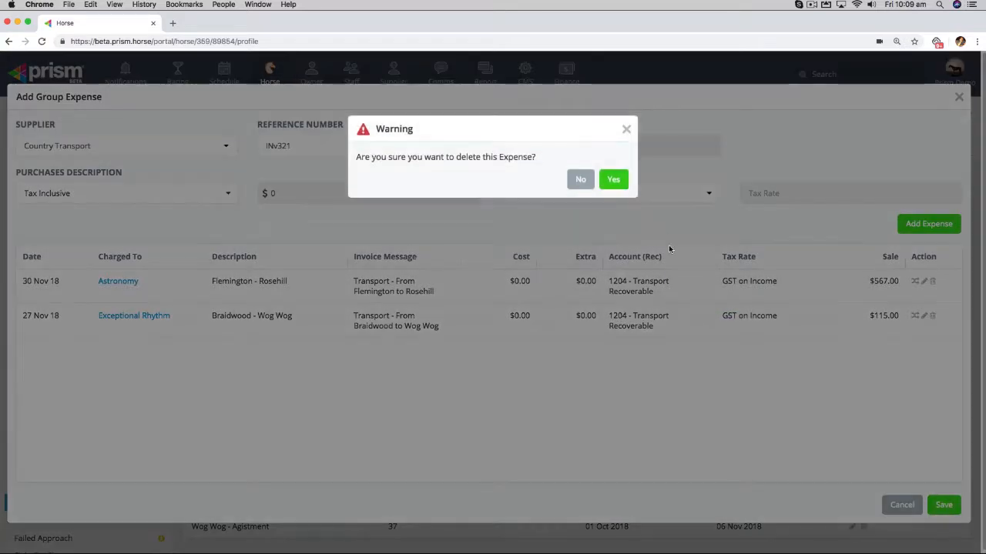
{"action": "left_click", "coordinate": [613, 165]}
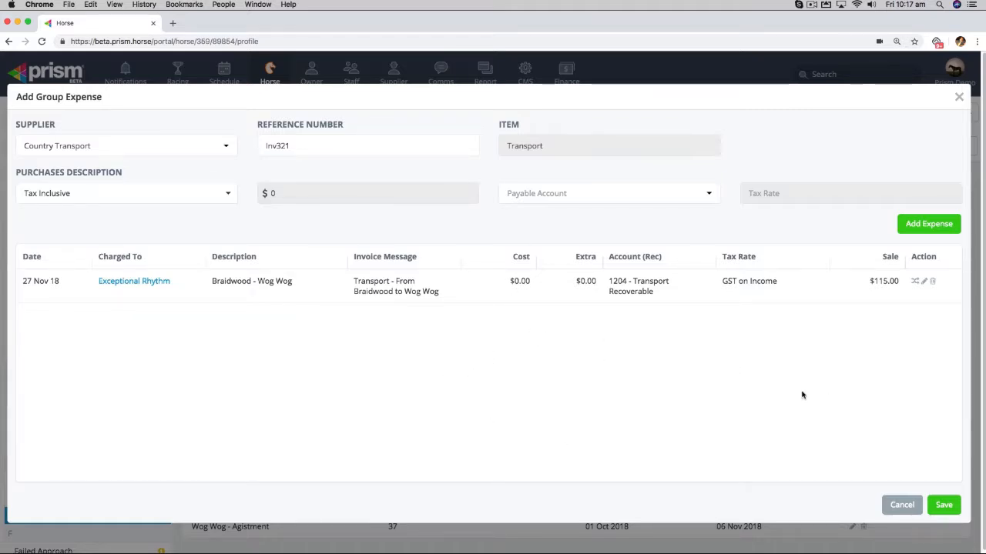
Step: Save the group expense without creating a related task and highlight Exceptional Rhythm's 27 Nov transport transaction
{"action": "left_click", "coordinate": [944, 505]}
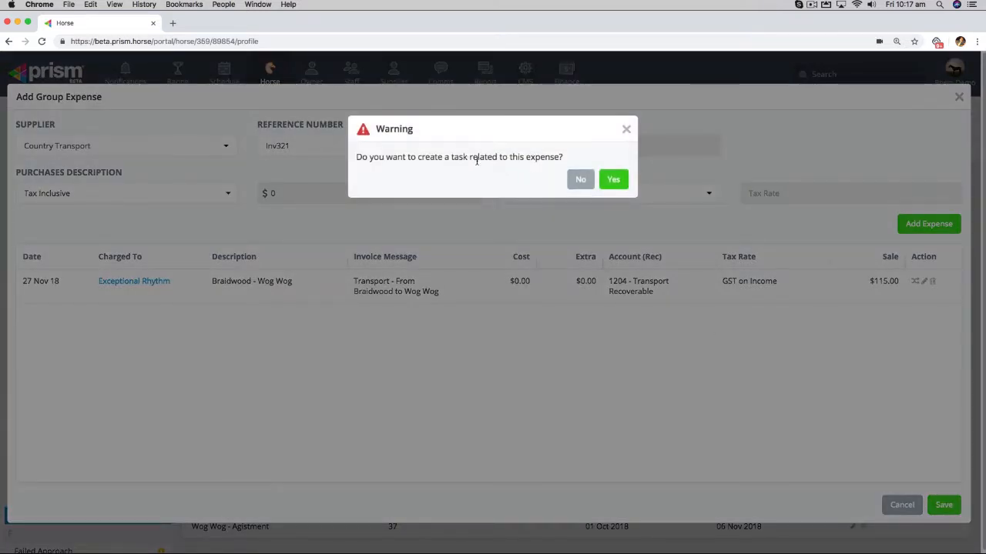
{"action": "left_click", "coordinate": [578, 182]}
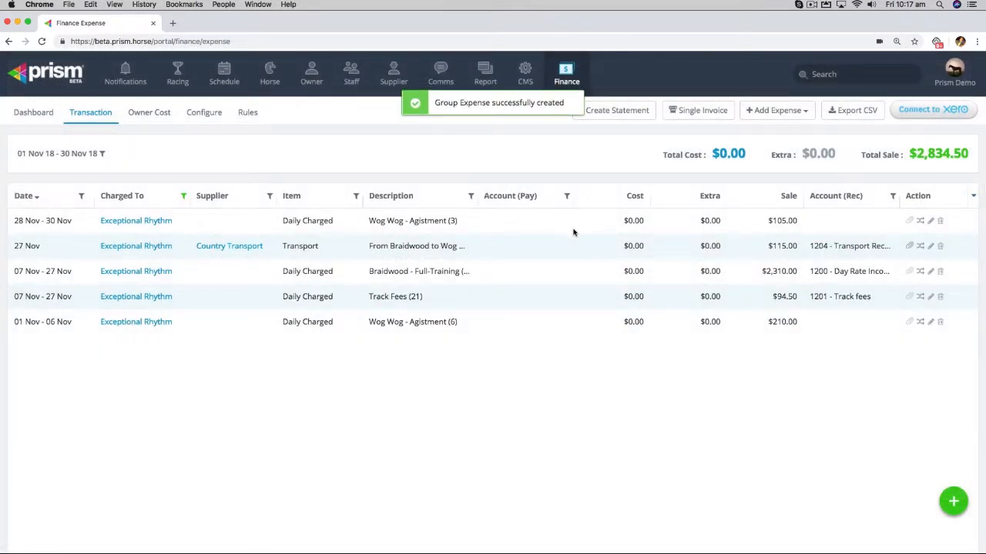
{"action": "left_click_drag", "start_coordinate": [16, 246], "coordinate": [793, 260]}
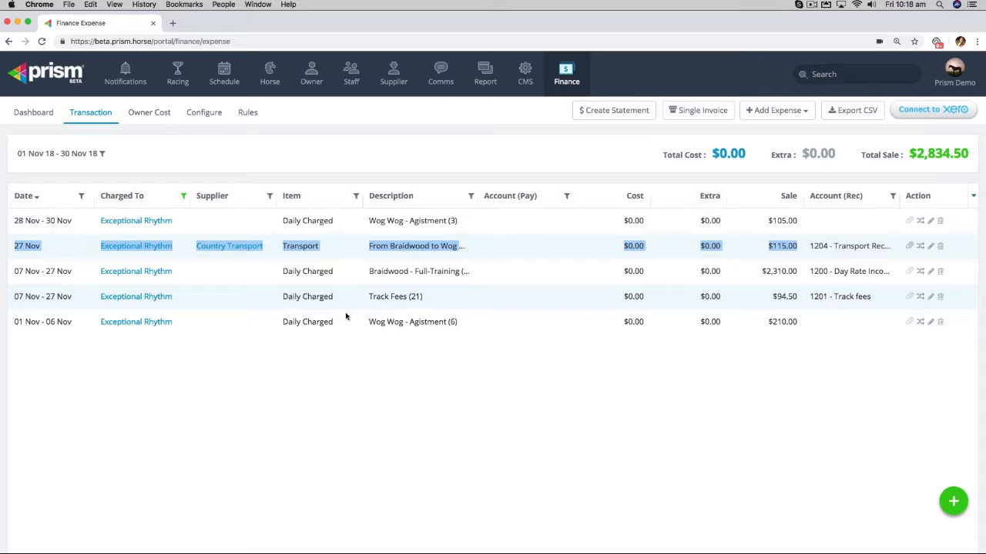
{"action": "left_click", "coordinate": [269, 75]}
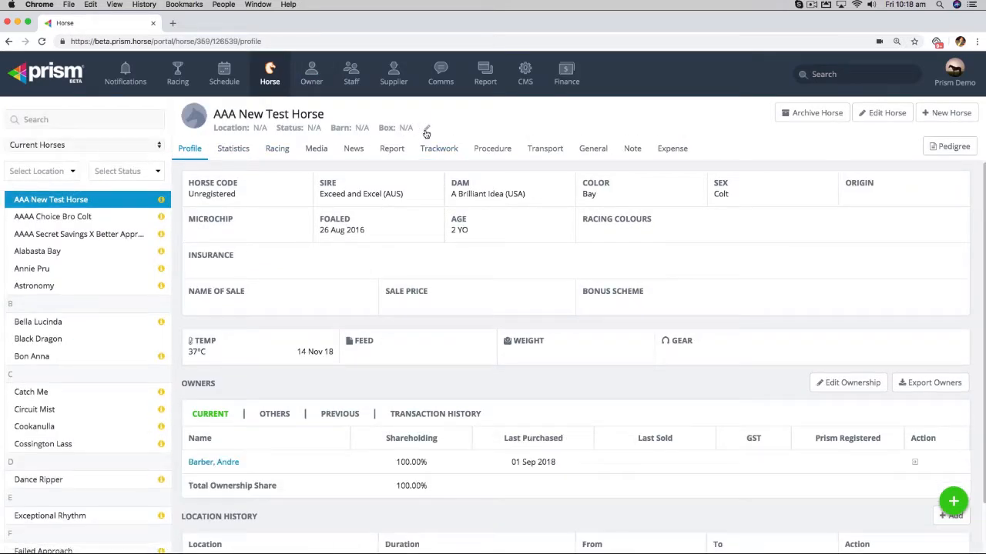
{"action": "left_click", "coordinate": [426, 127]}
{"action": "left_click", "coordinate": [626, 129]}
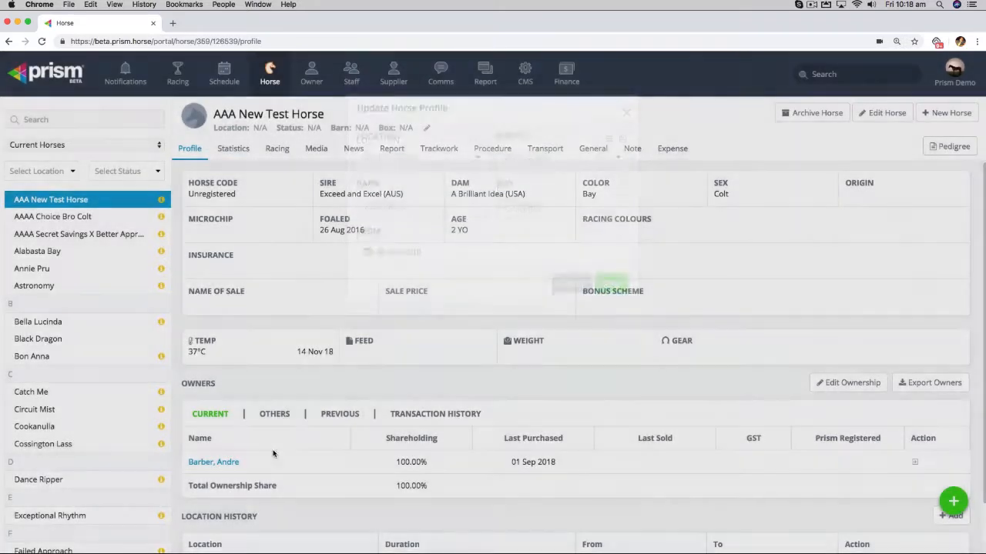
{"action": "scroll", "coordinate": [307, 516], "scroll_direction": "down", "scroll_amount": 2}
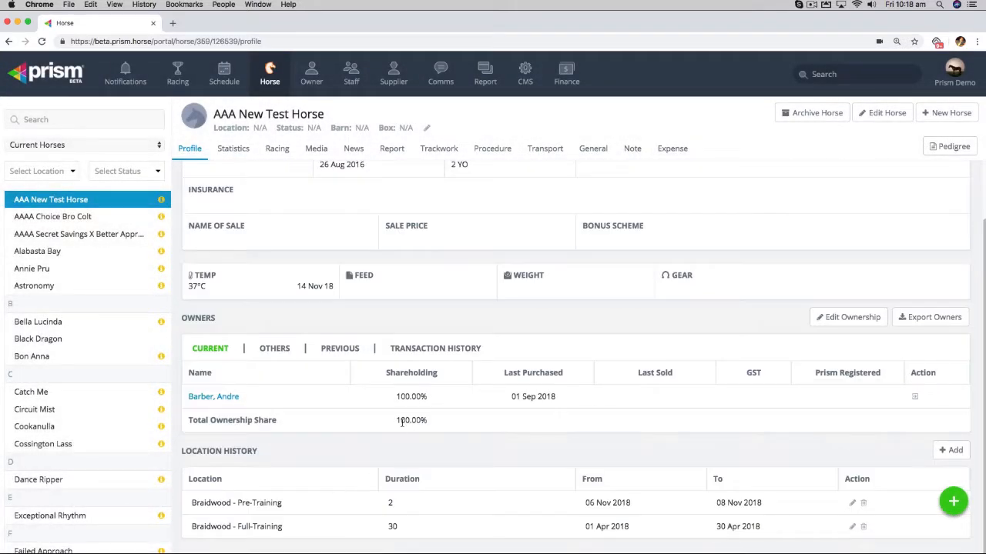
{"action": "scroll", "coordinate": [403, 425], "scroll_direction": "up", "scroll_amount": 2}
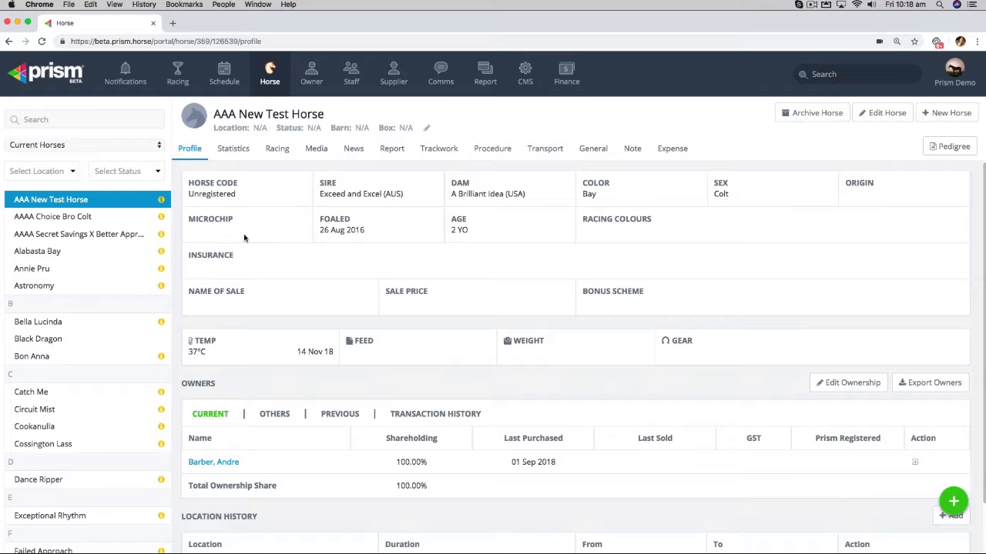
{"action": "left_click", "coordinate": [566, 75]}
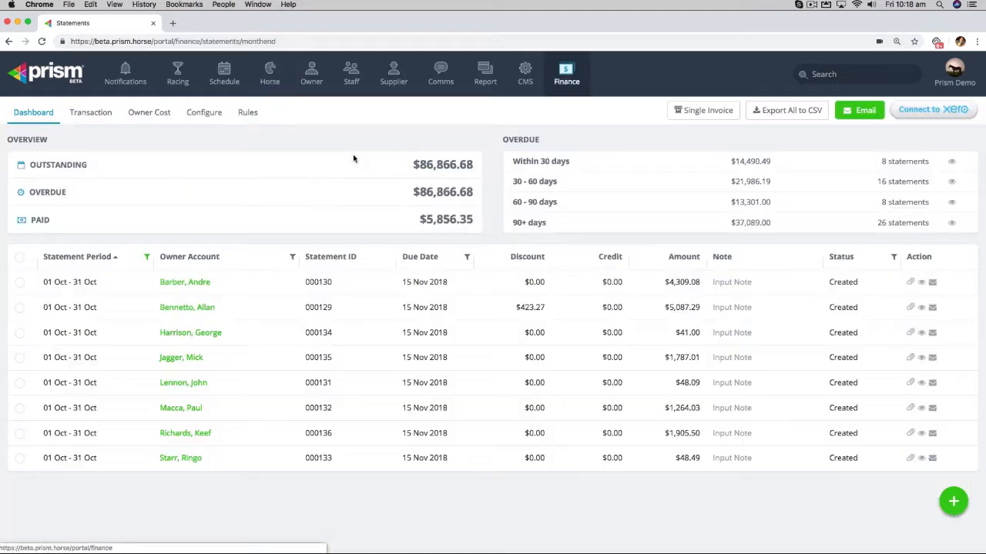
{"action": "left_click", "coordinate": [95, 121]}
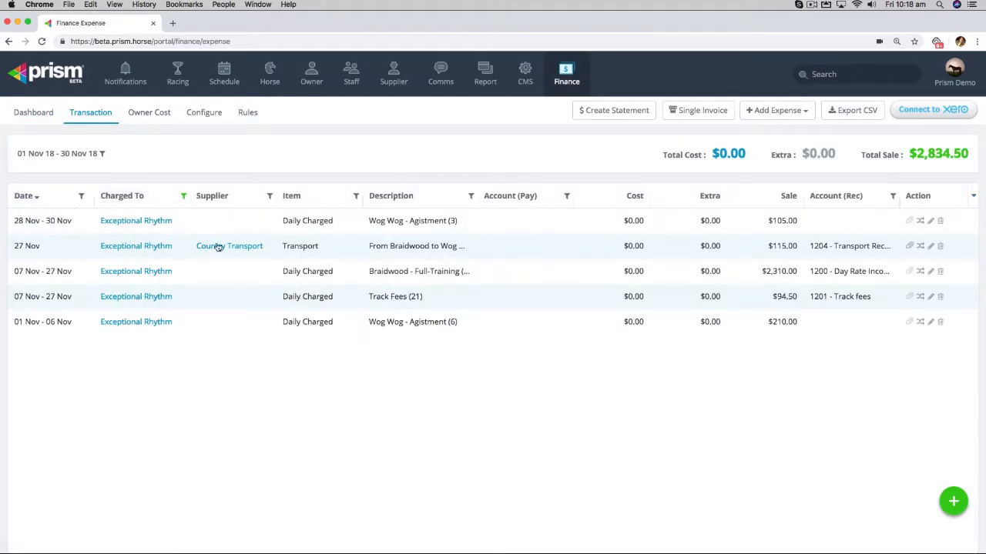